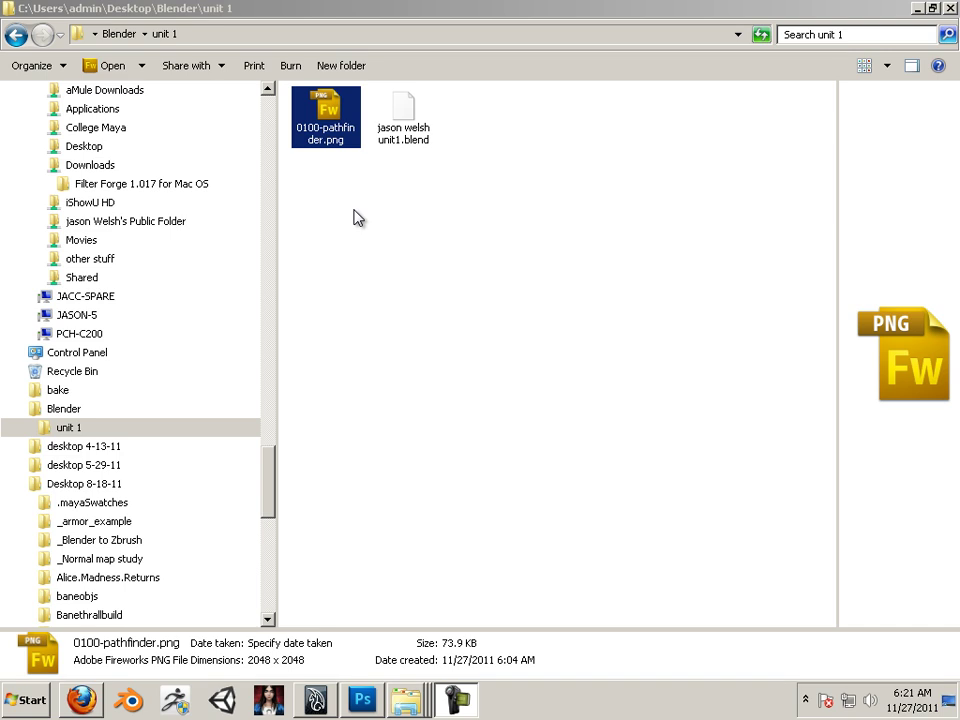
Browse back into the unit 1 folder and select the 0100-pathfinder.png image
click(65, 410)
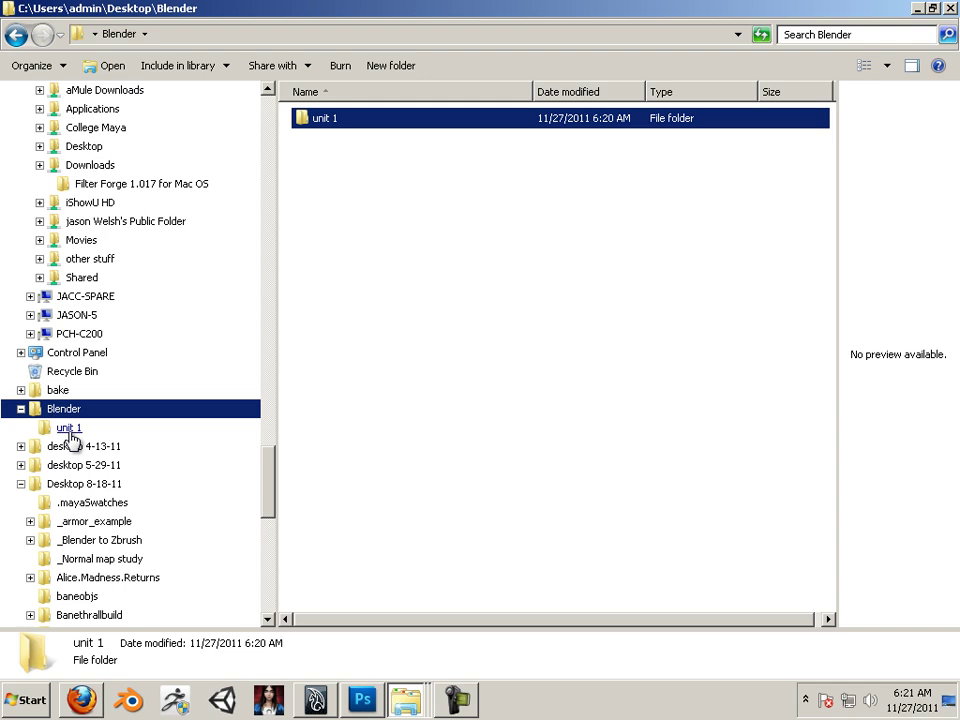
click(68, 428)
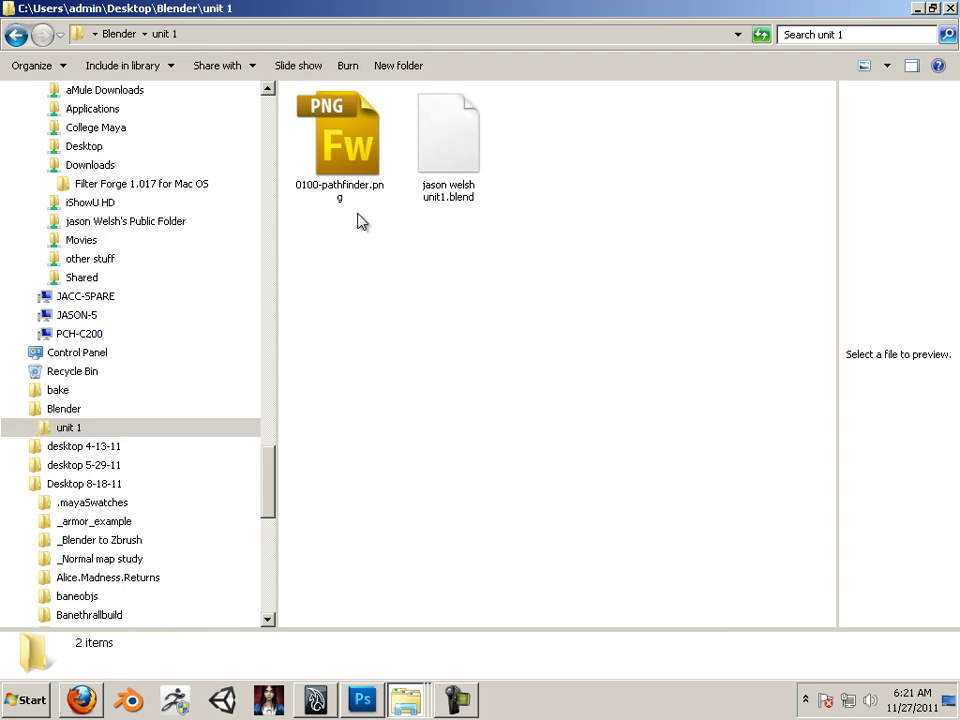
click(325, 165)
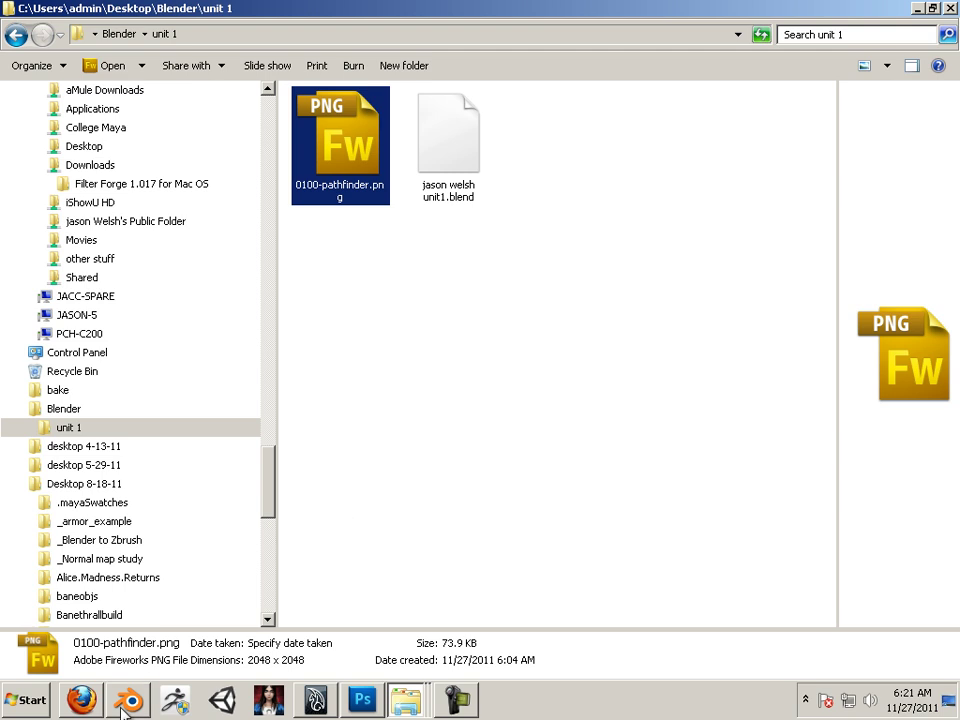
Launch Blender 2.60, leave the Interaction preset unchanged, and dismiss the splash screen
click(130, 702)
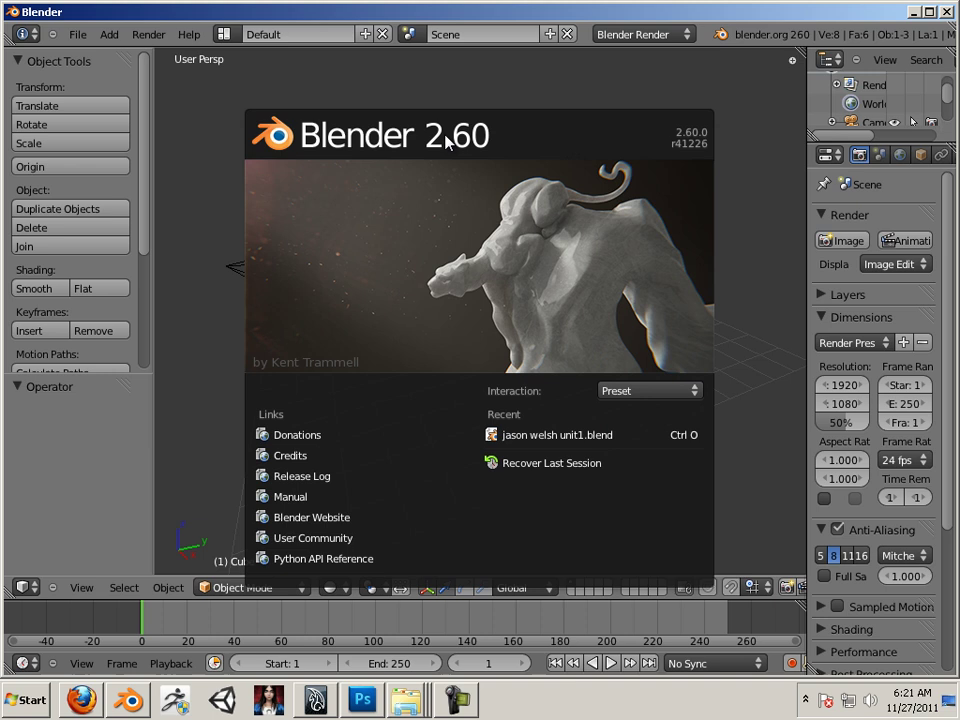
click(697, 393)
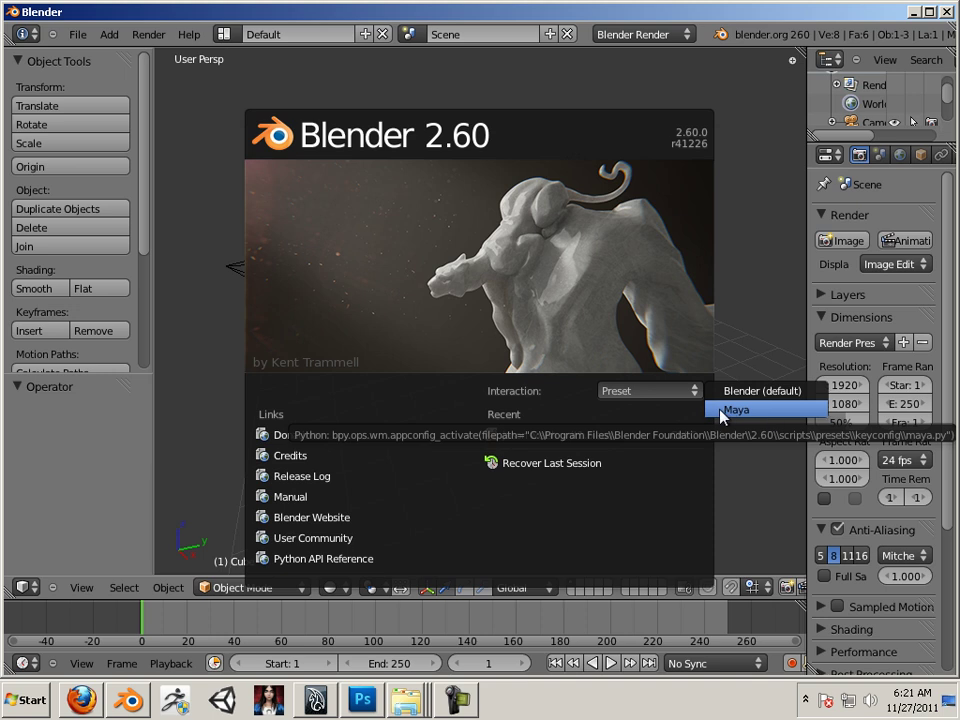
click(737, 412)
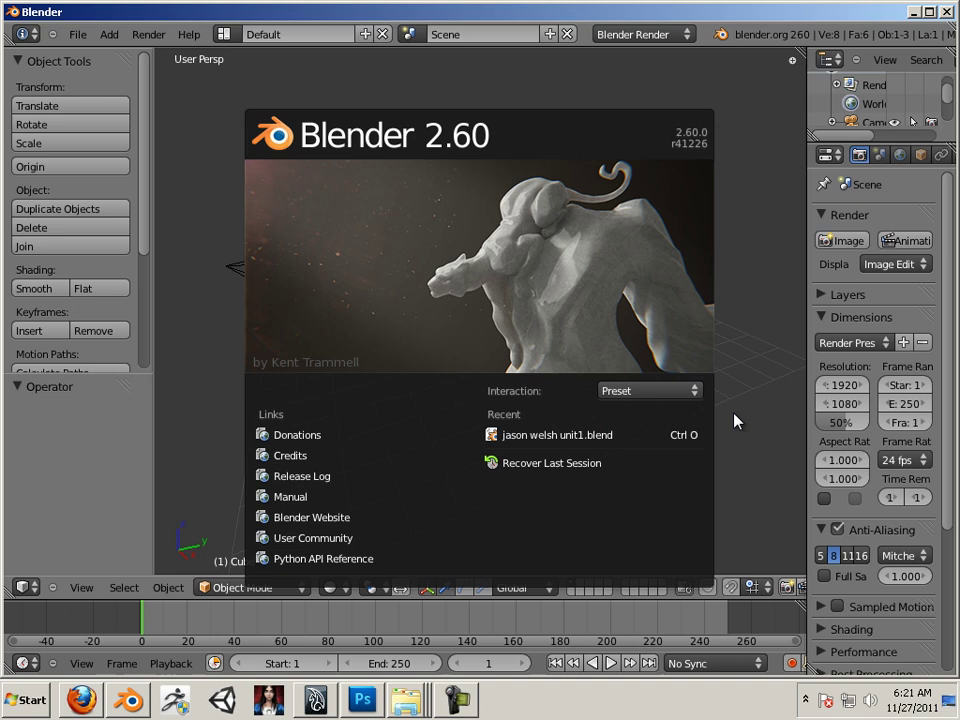
click(700, 395)
click(724, 380)
click(724, 379)
Orbit, zoom and pan the 3D view to inspect the default cube from several angles
middle_drag(598, 363, 463, 394)
scroll(463, 394, up, 5)
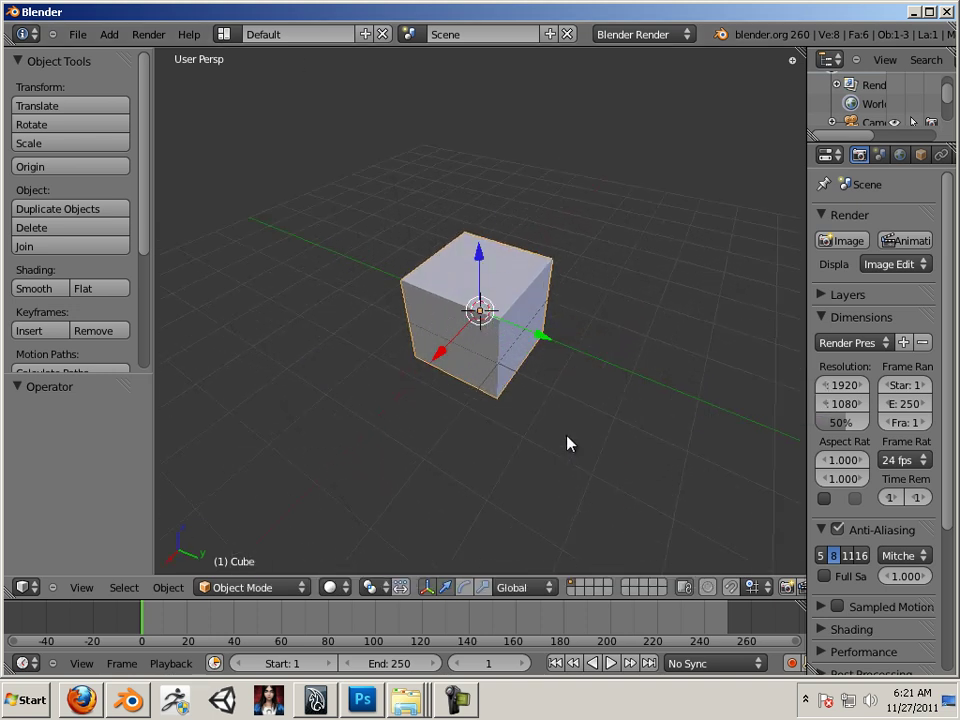
shift+middle_drag(527, 418, 538, 418)
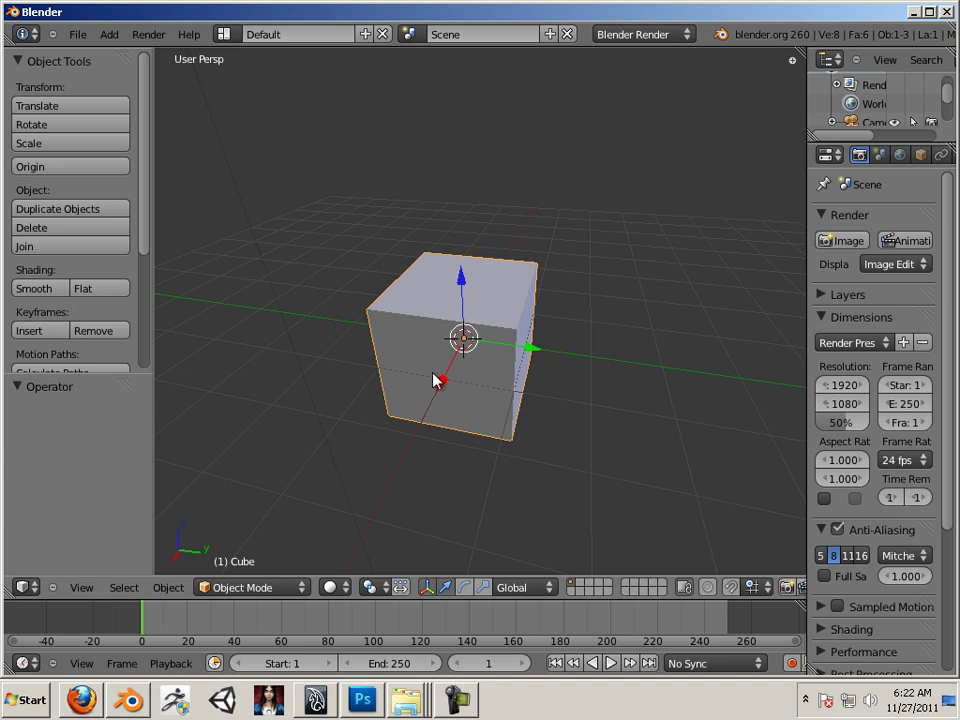
middle_drag(302, 341, 426, 414)
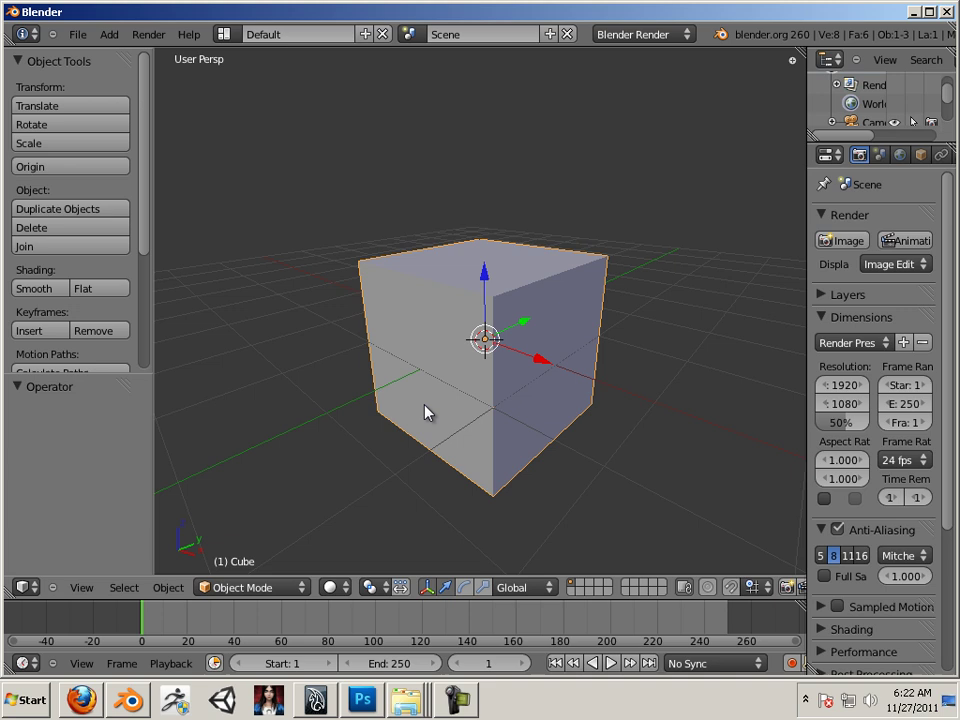
Delete the default cube and add a mesh plane in its place
key(x)
click(438, 394)
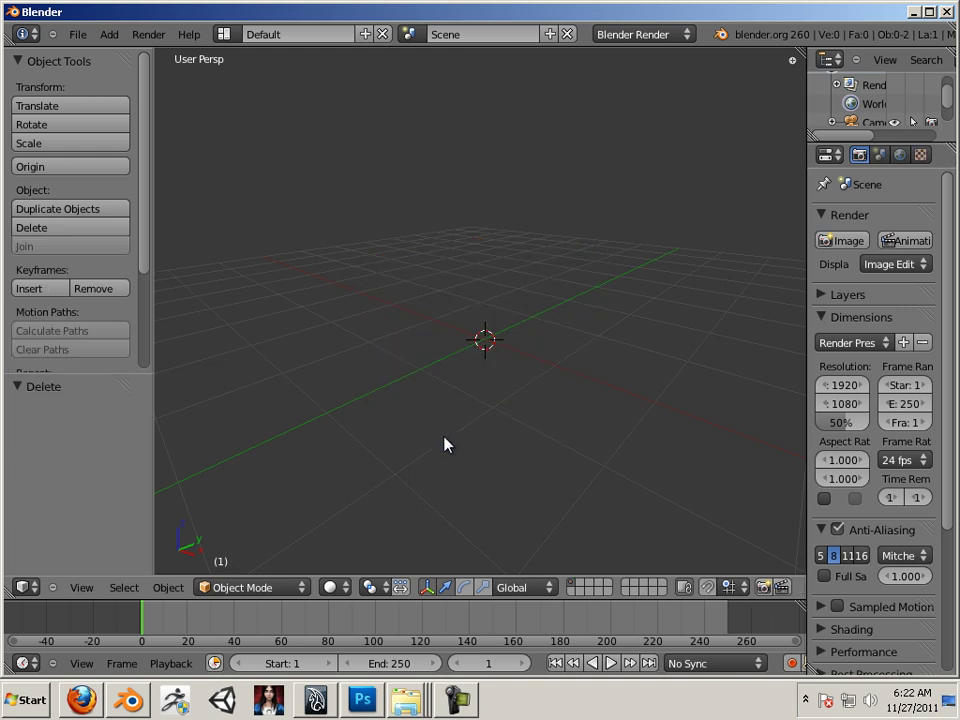
click(109, 34)
mouse_move(120, 58)
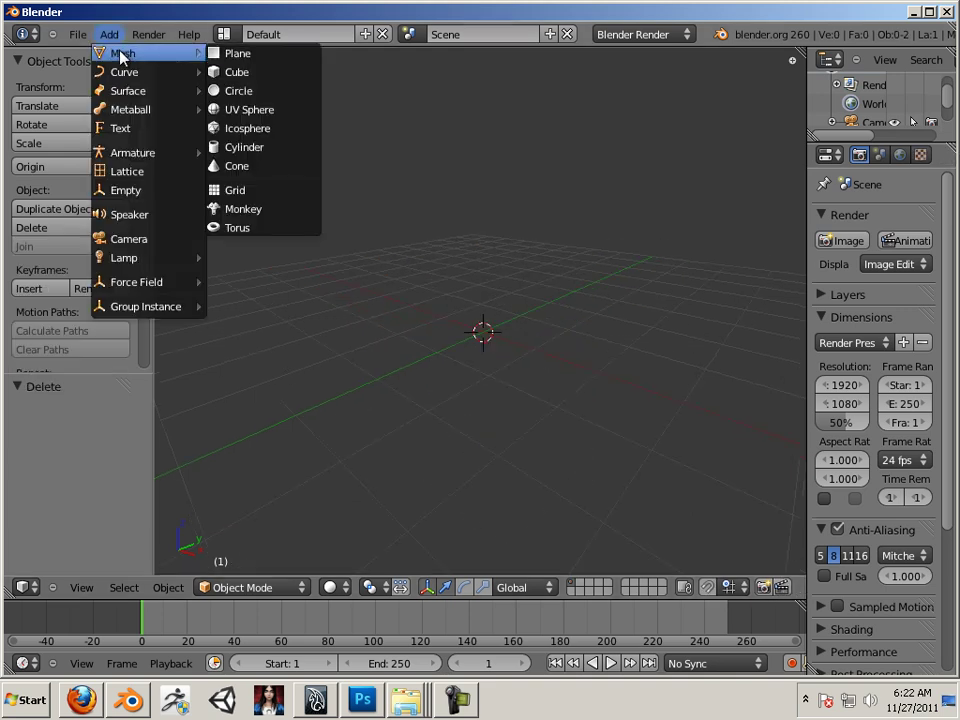
click(248, 58)
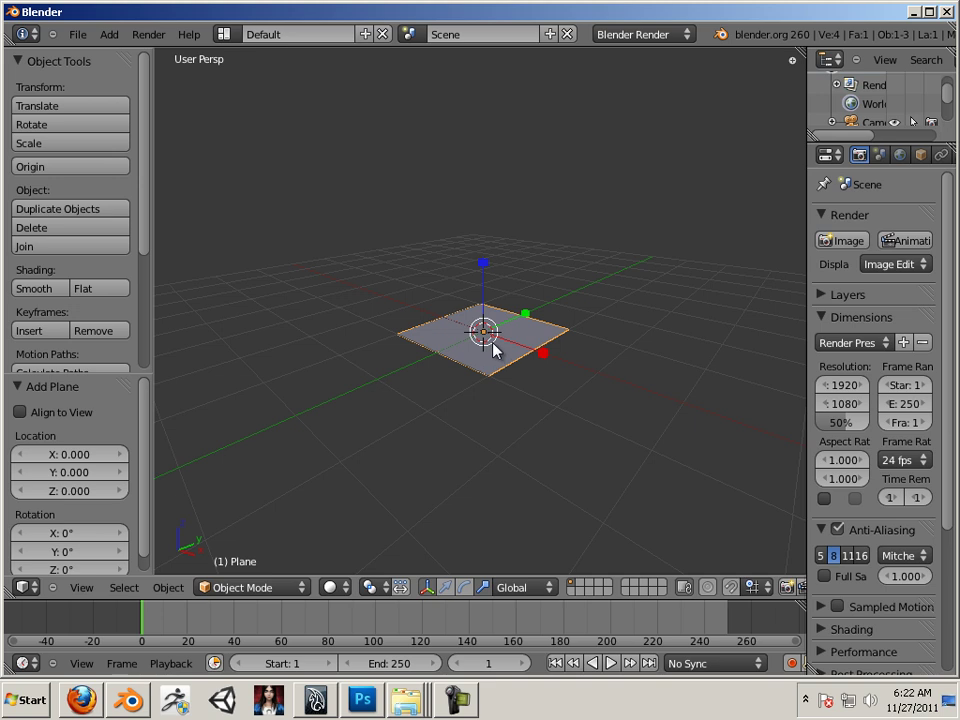
Scale the plane up to 13.103 on all axes and zoom out to see it
key(s)
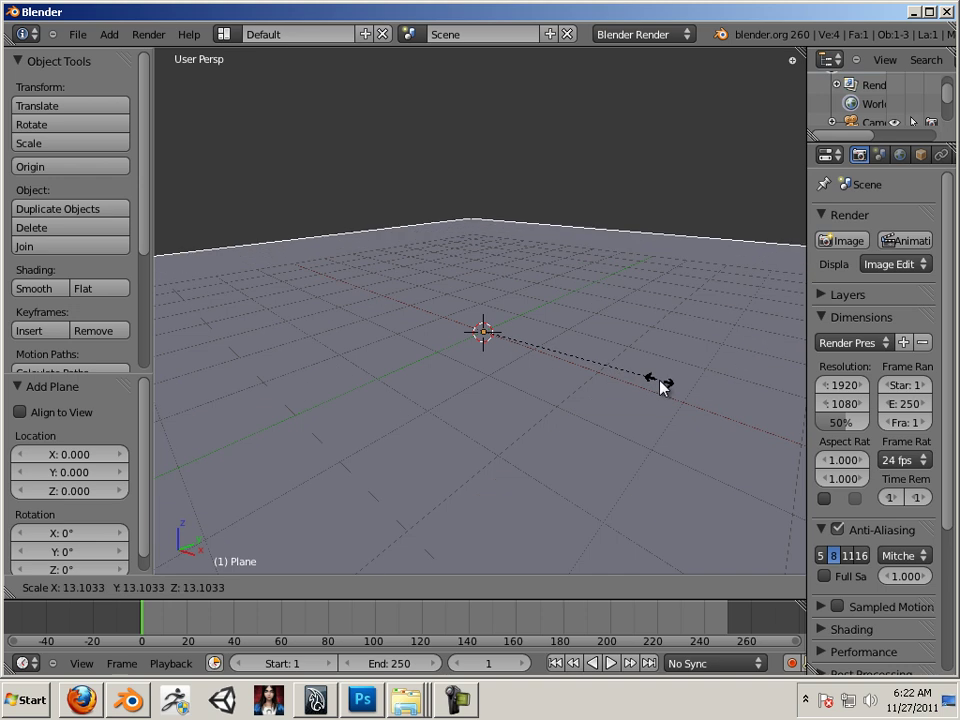
click(660, 385)
scroll(579, 326, down, 6)
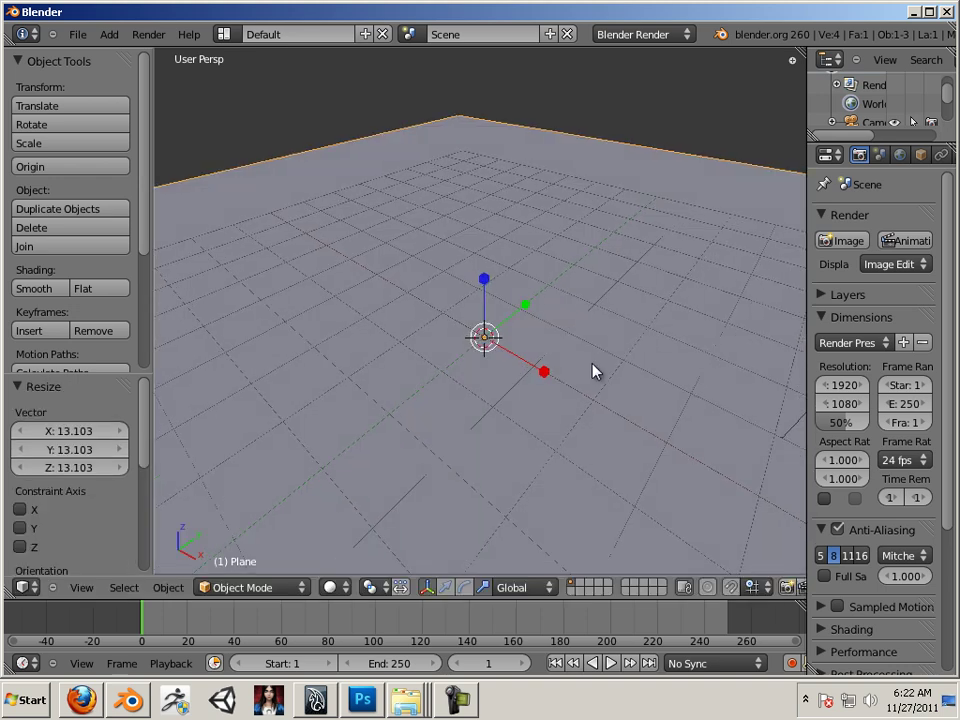
middle_drag(444, 340, 442, 338)
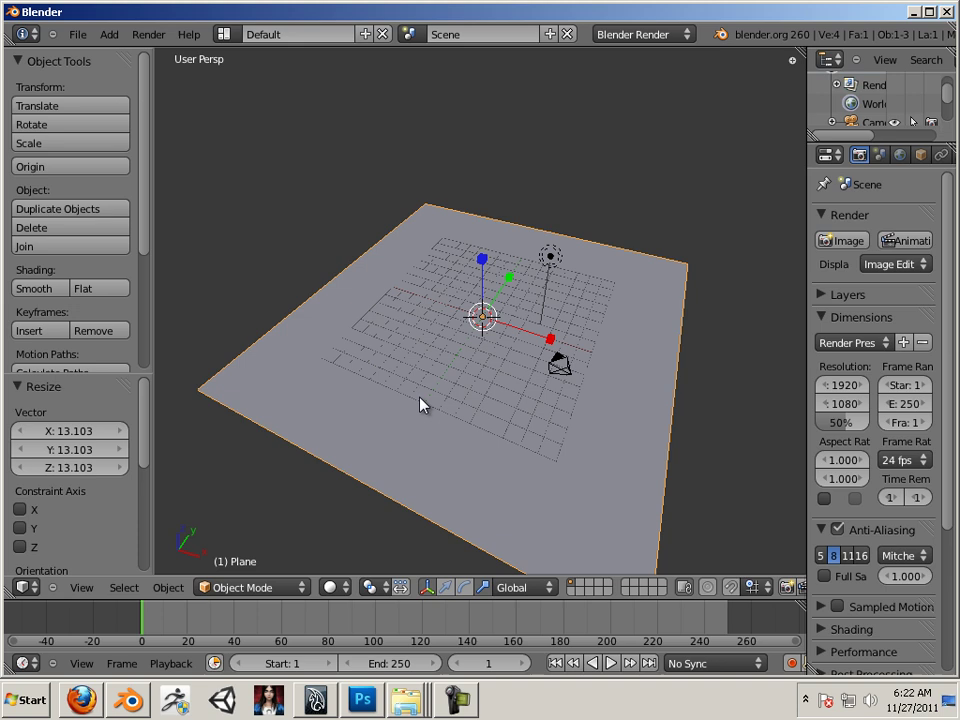
Split the 3D view down the middle and make the right half a UV/Image Editor
right_click(461, 45)
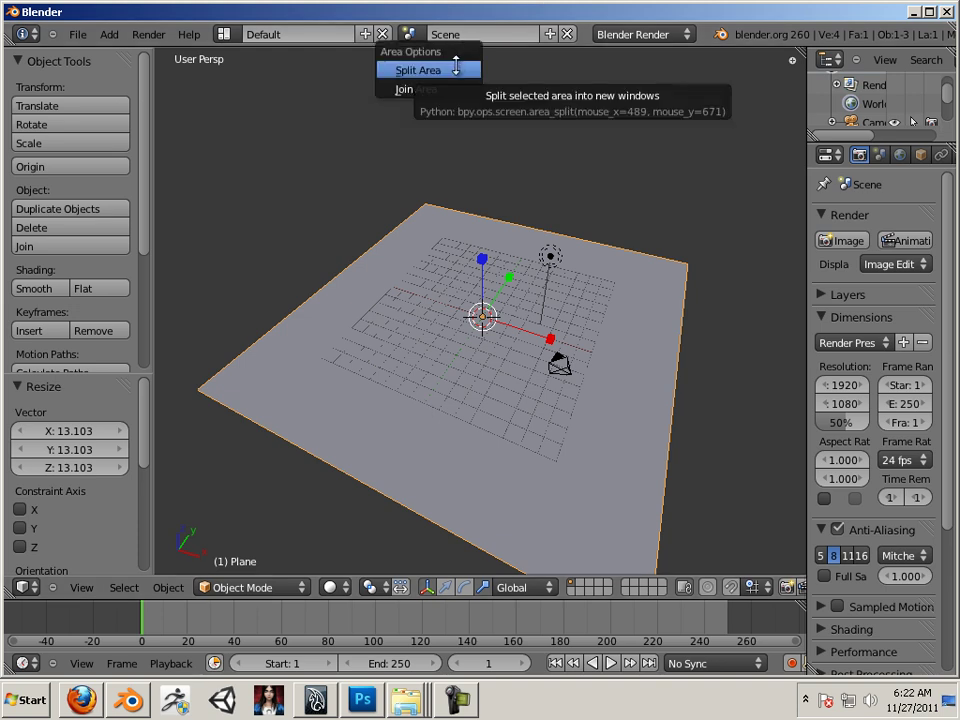
click(456, 69)
click(462, 65)
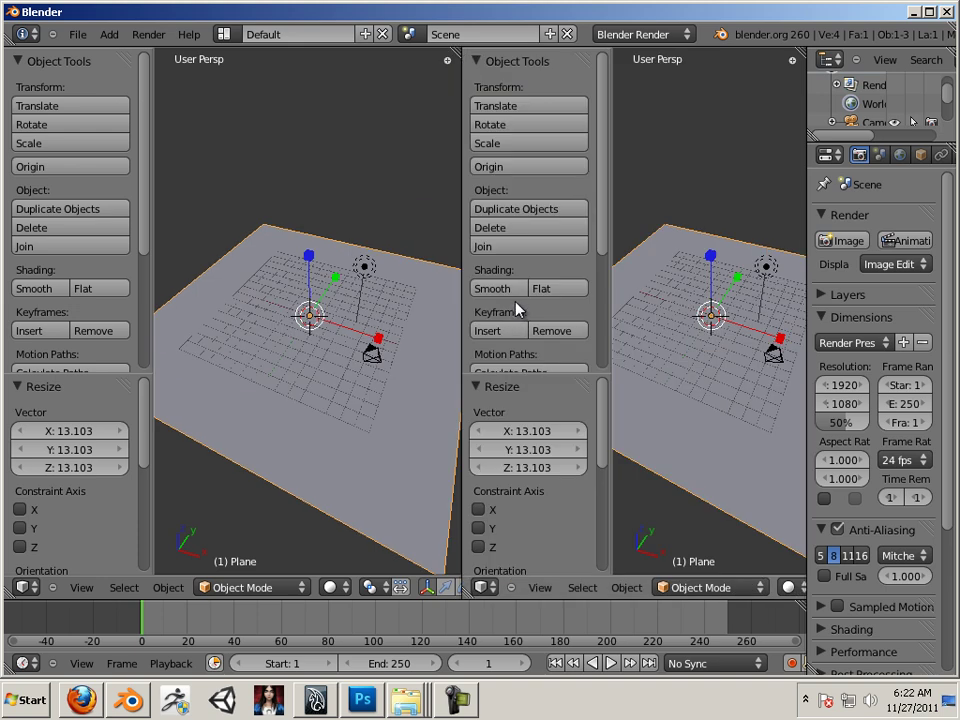
click(485, 587)
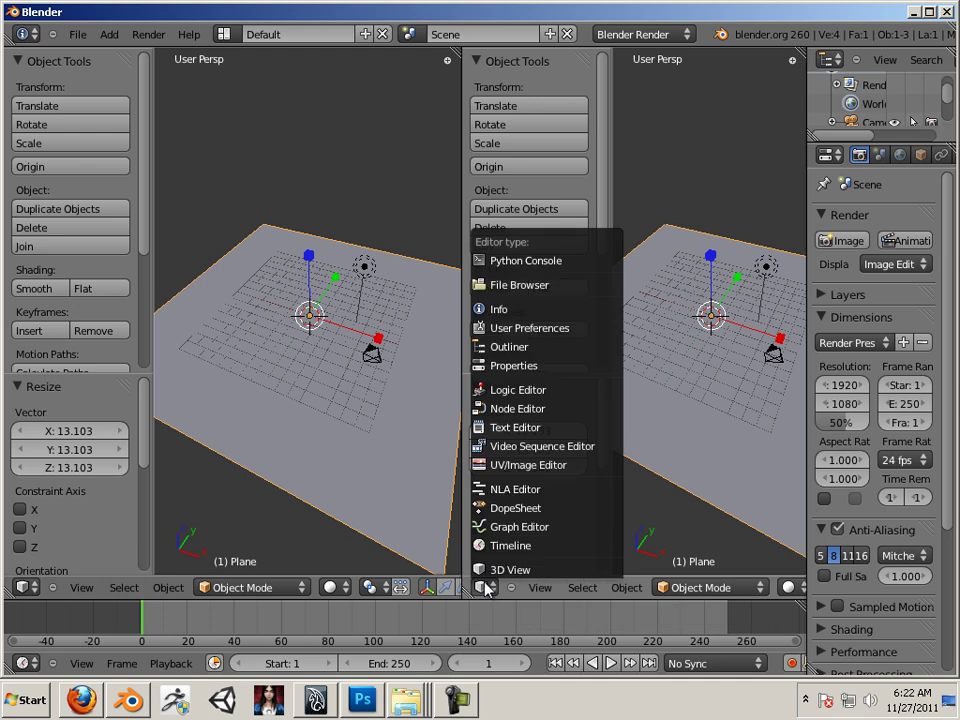
click(527, 466)
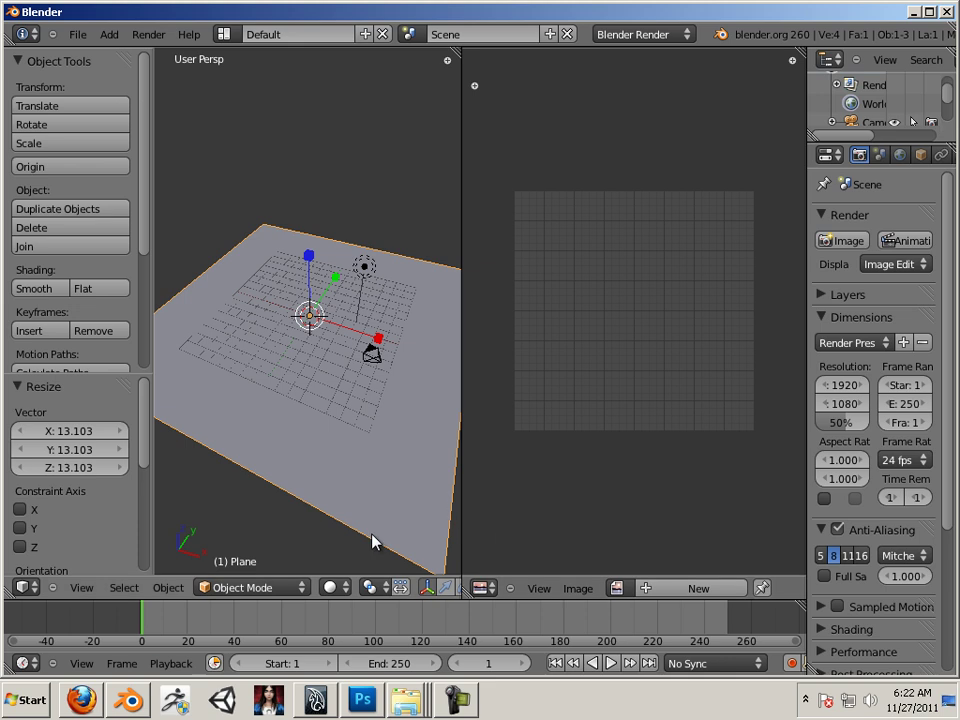
Put the plane into Edit Mode and select its whole mesh
click(255, 587)
click(256, 550)
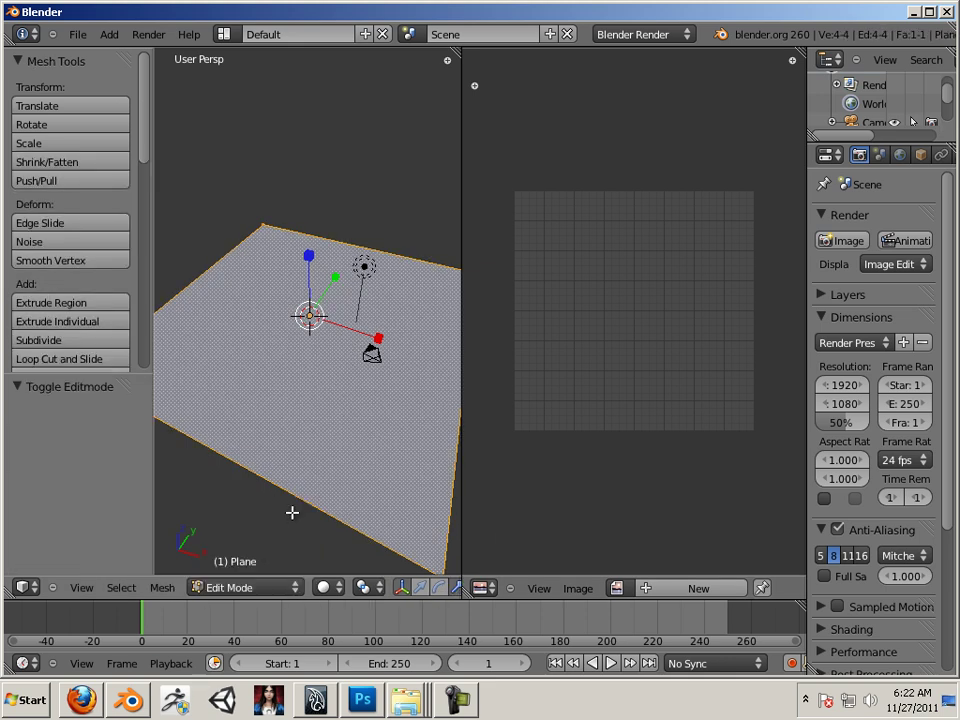
key(a)
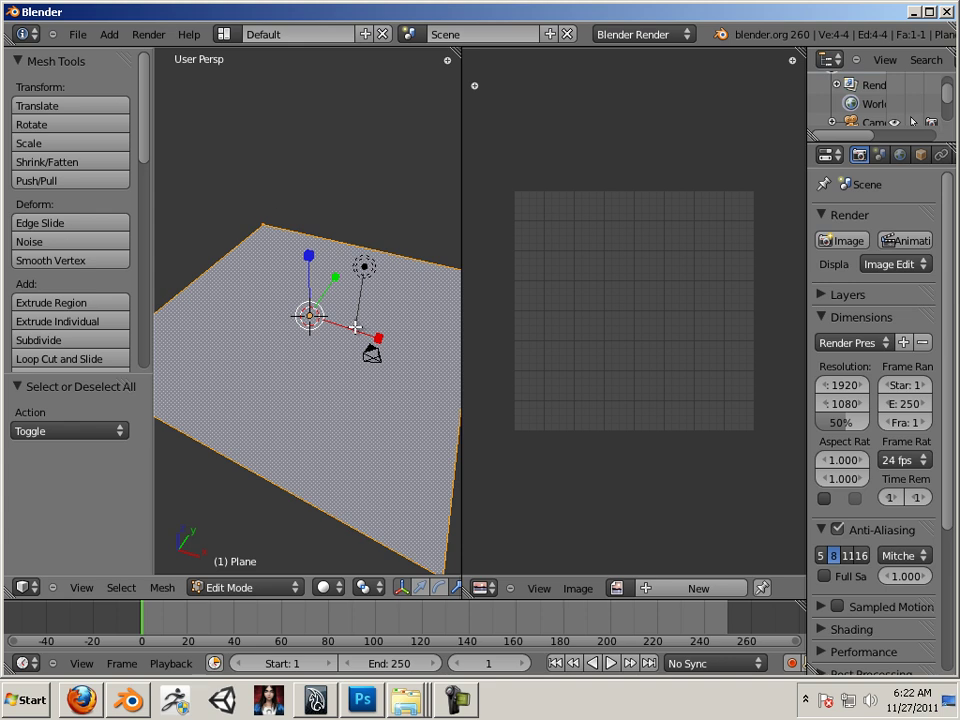
Open 0100-pathfinder.png from Desktop\Blender\unit 1 in the image editor
click(578, 588)
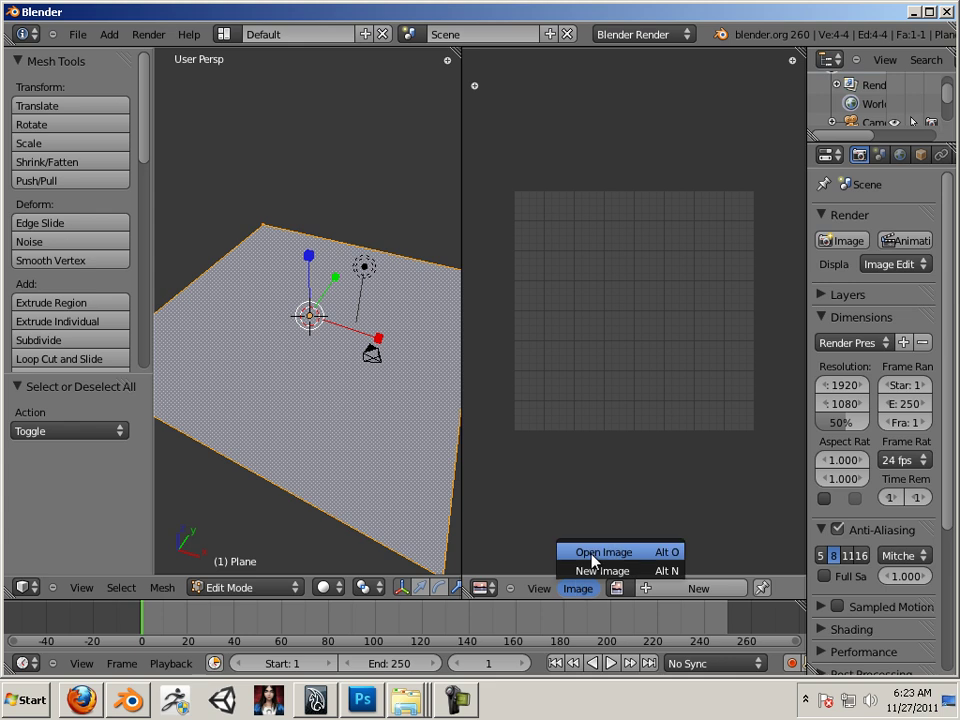
click(594, 553)
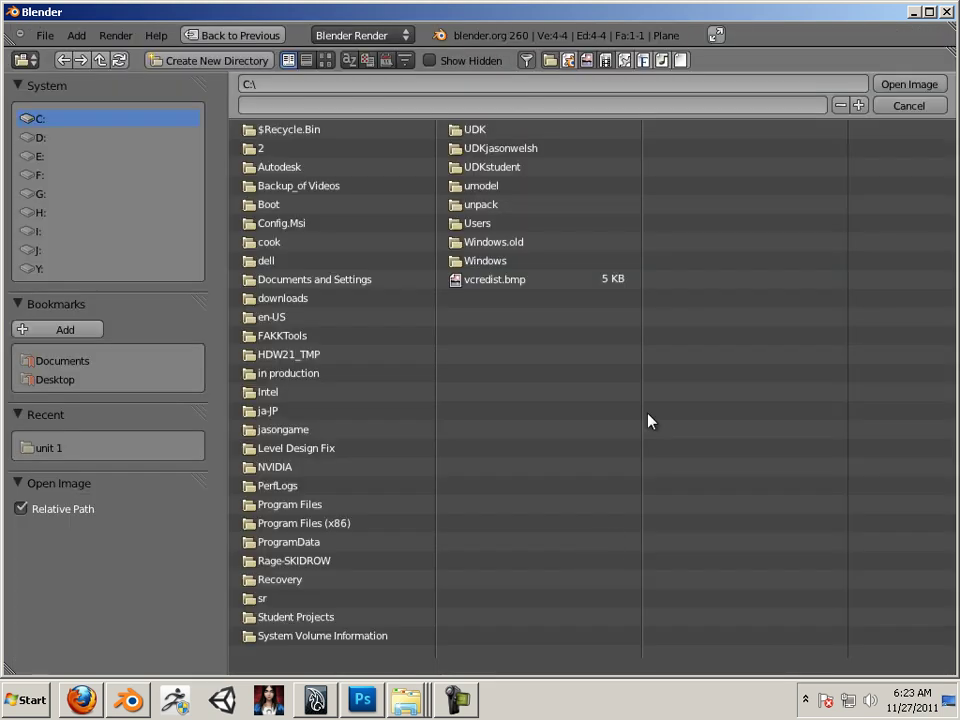
click(72, 381)
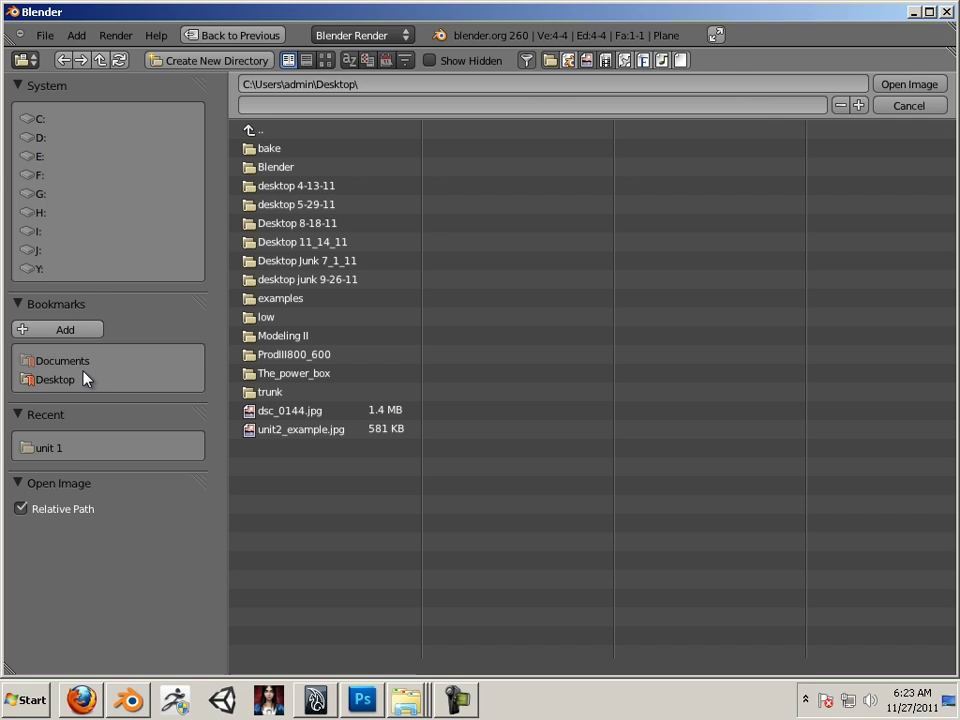
click(279, 166)
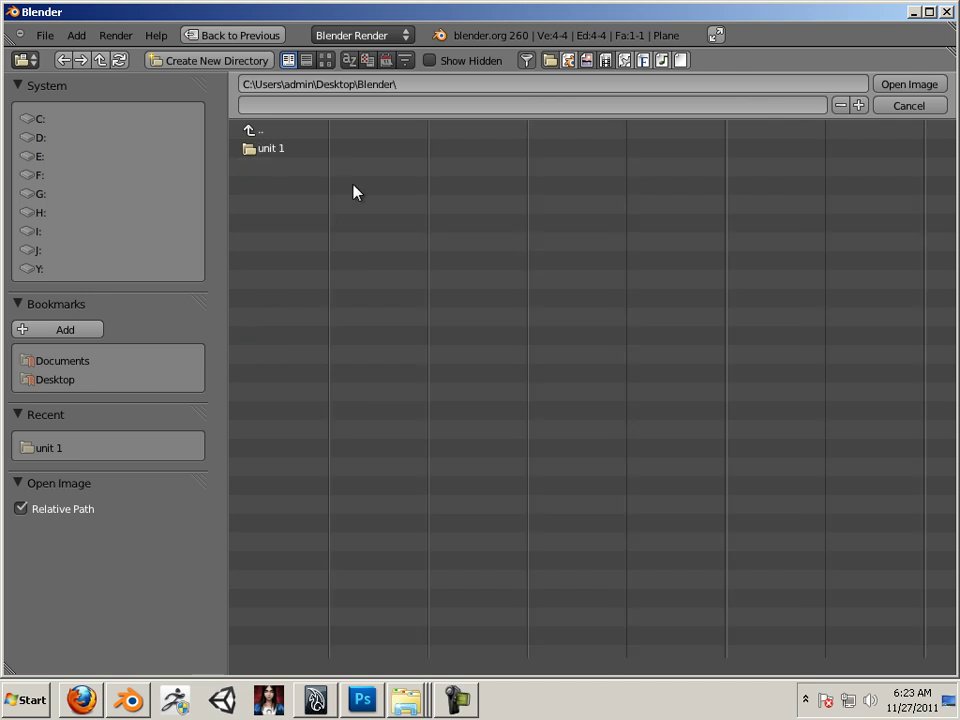
click(273, 150)
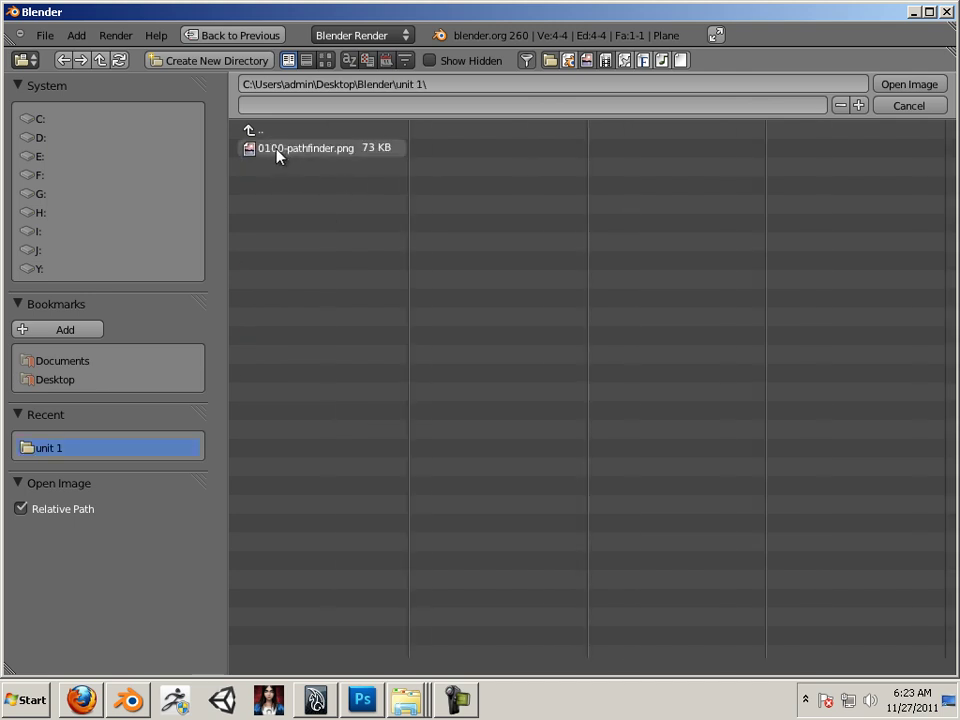
double_click(278, 155)
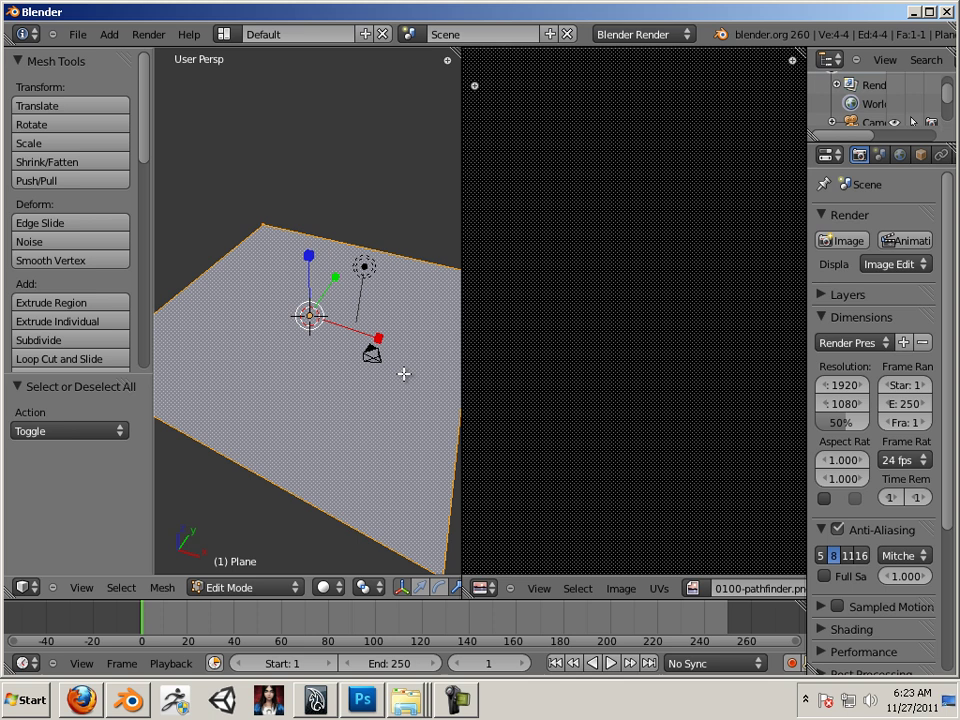
Set viewport shading to Textured and widen the 3D view over the image editor
click(326, 587)
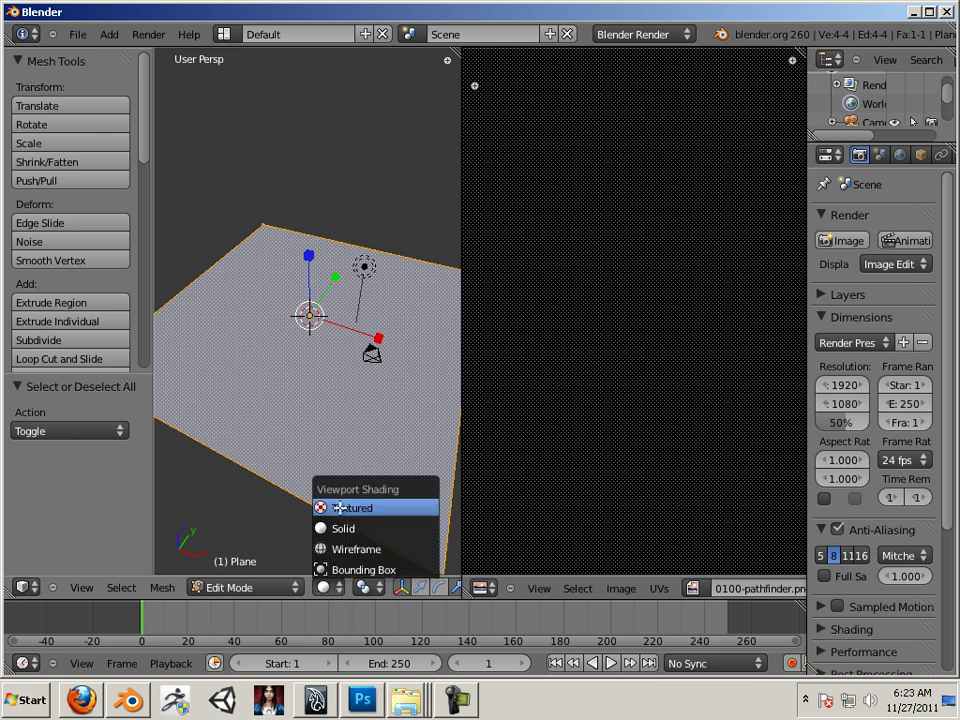
click(341, 509)
drag(461, 375, 795, 388)
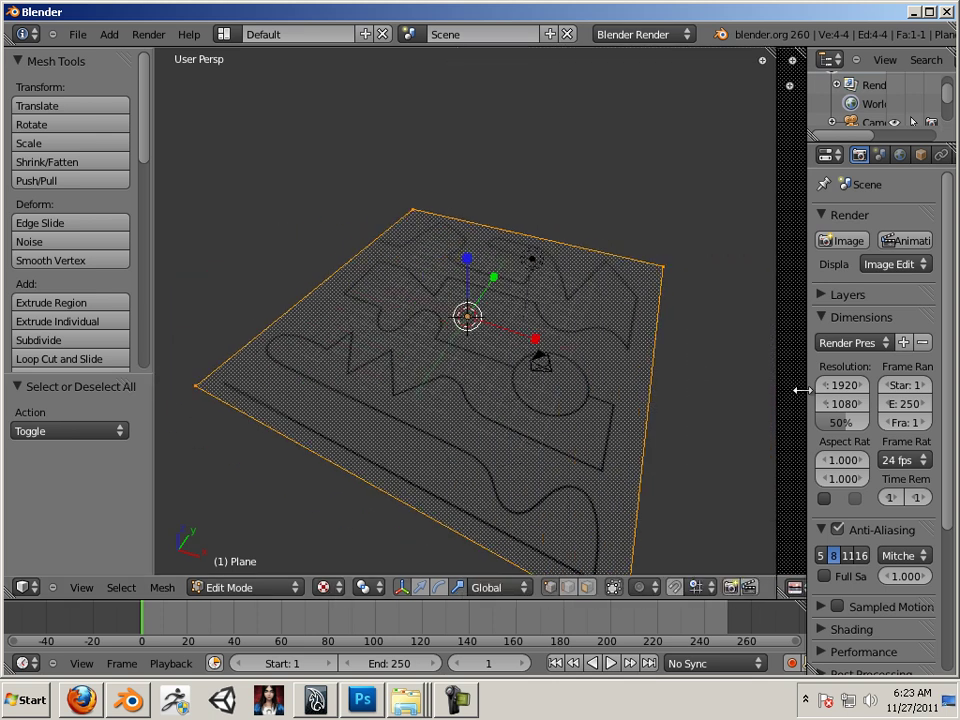
scroll(720, 369, down, 3)
middle_drag(720, 369, 595, 390)
scroll(595, 390, up, 5)
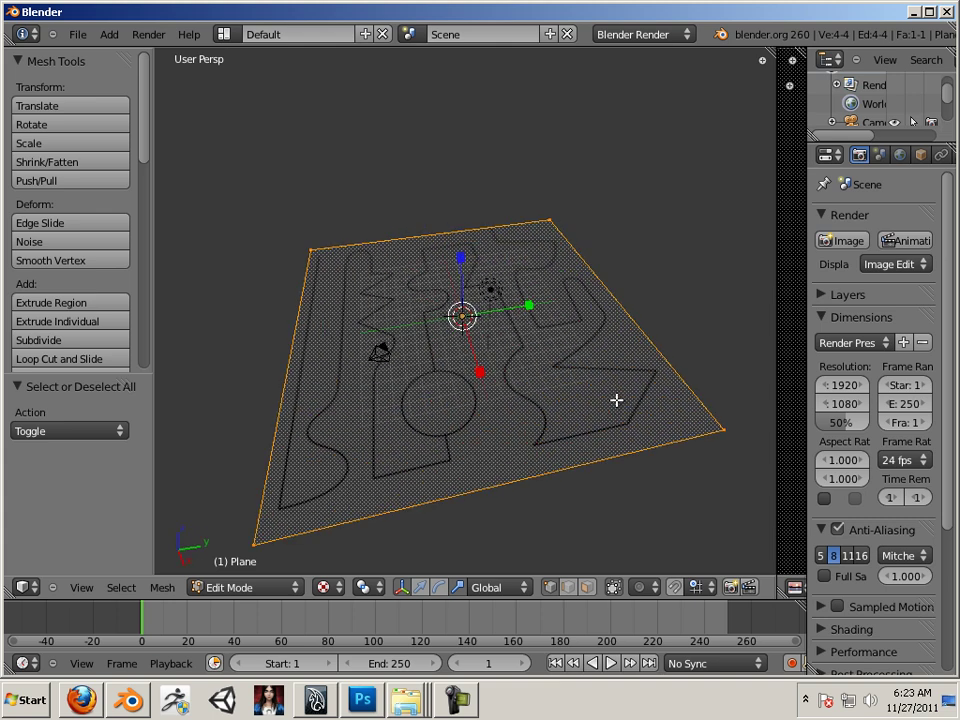
Deselect all of the plane's vertices and view it from a low oblique angle
key(a)
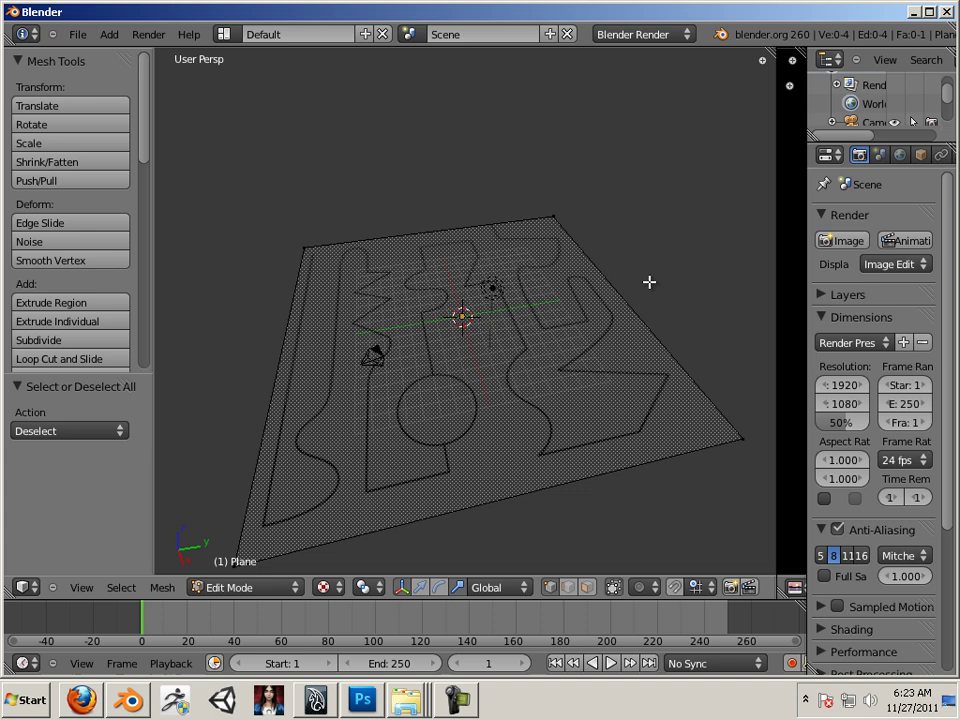
middle_drag(519, 467, 619, 506)
middle_drag(692, 434, 461, 405)
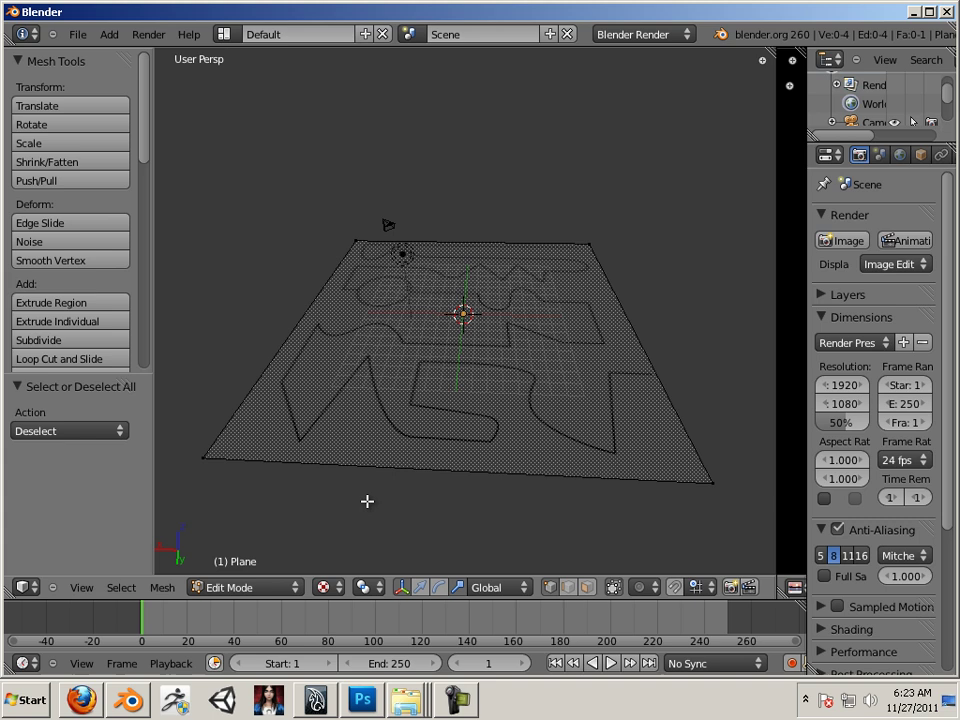
Return the plane to Object Mode, orbit around it, and widen the image editor again
click(276, 586)
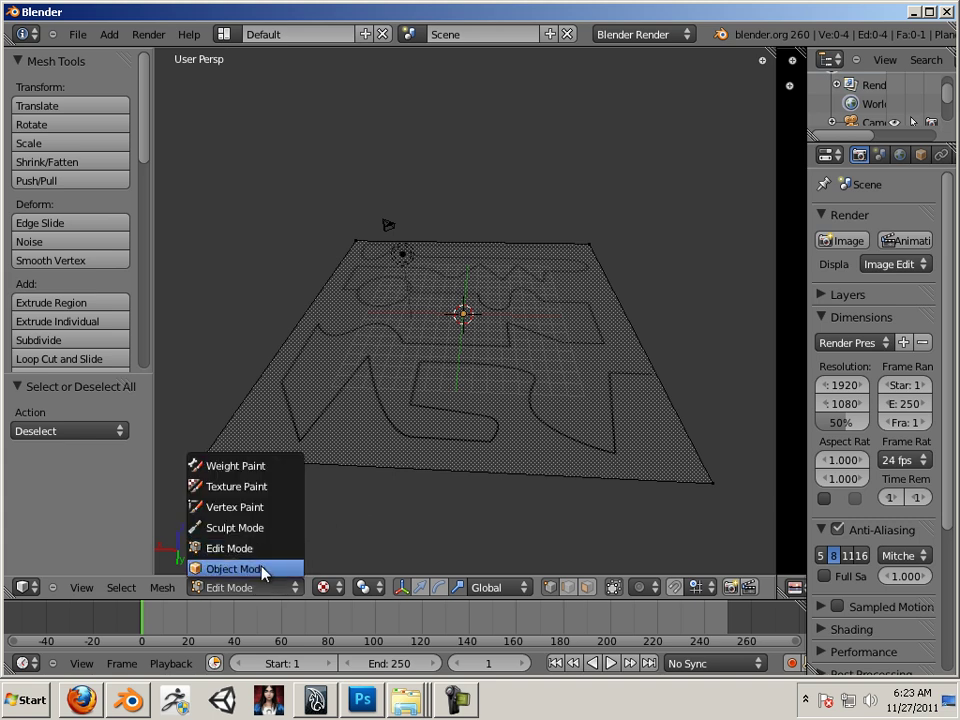
click(261, 569)
scroll(410, 490, up, 3)
middle_drag(332, 499, 459, 504)
scroll(459, 504, up, 5)
middle_drag(548, 513, 574, 467)
scroll(366, 432, down, 5)
middle_drag(366, 432, 565, 421)
scroll(371, 381, down, 4)
middle_drag(371, 381, 559, 386)
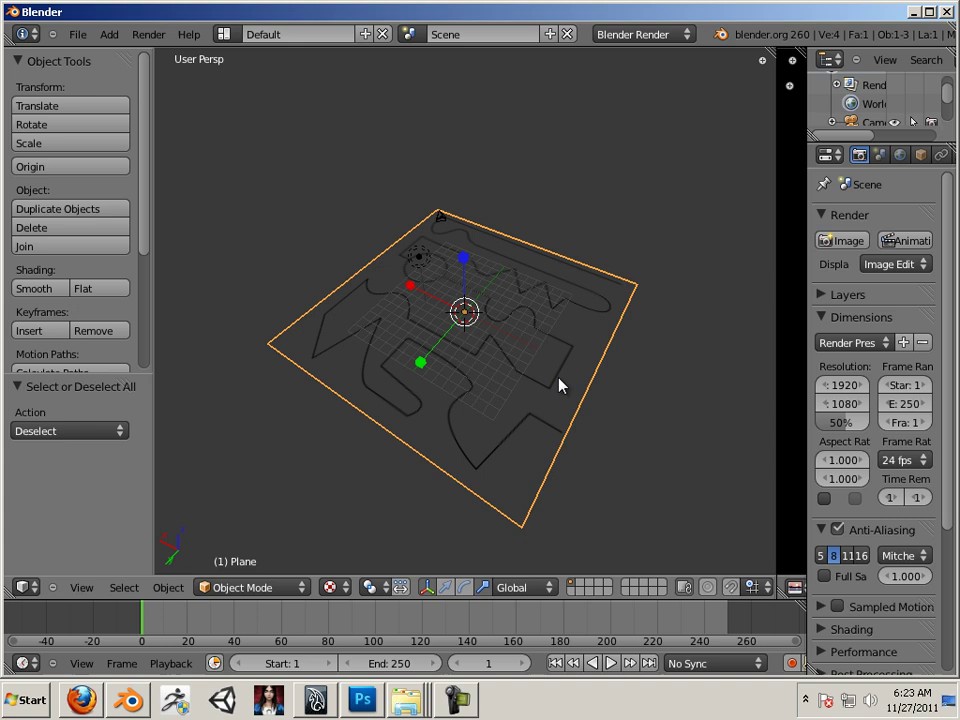
scroll(729, 362, up, 5)
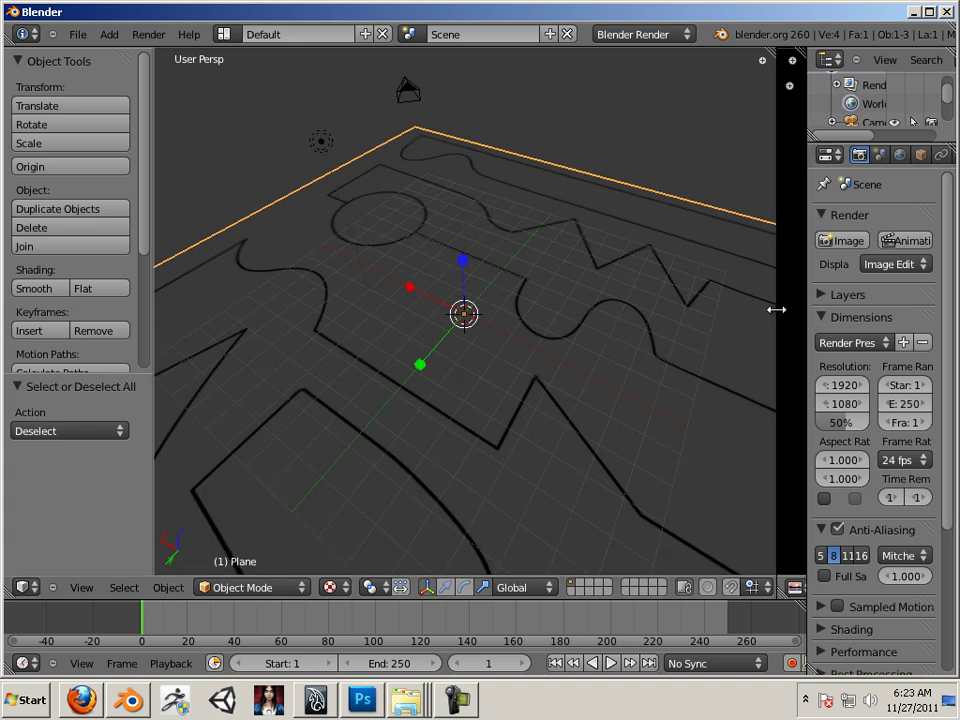
drag(776, 310, 480, 287)
Join the image editor area into the 3D view using Area Options
right_click(481, 285)
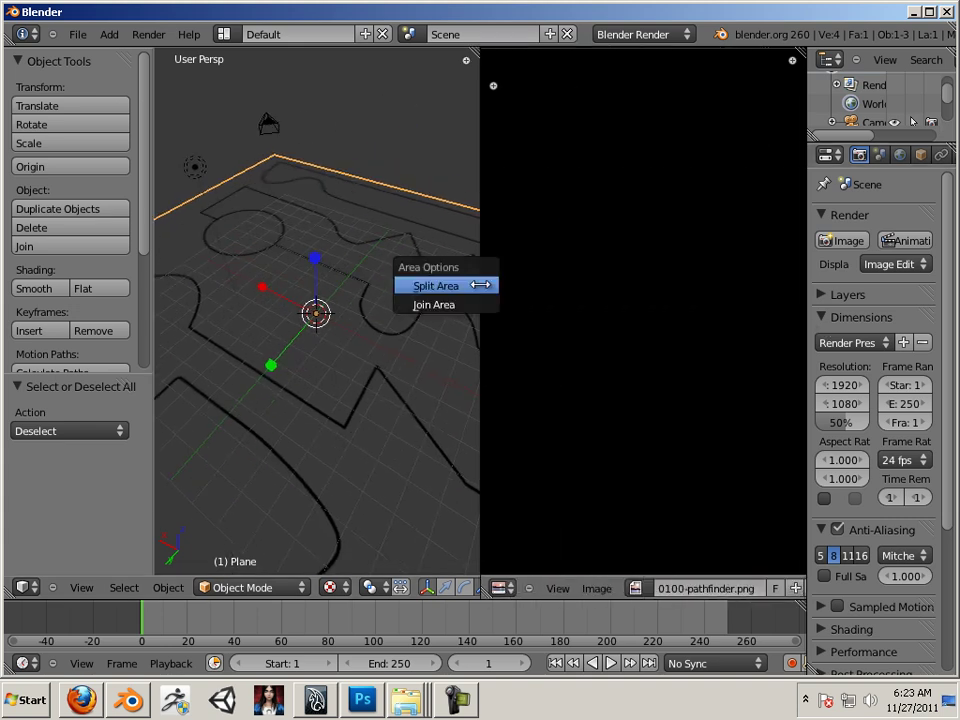
right_click(480, 187)
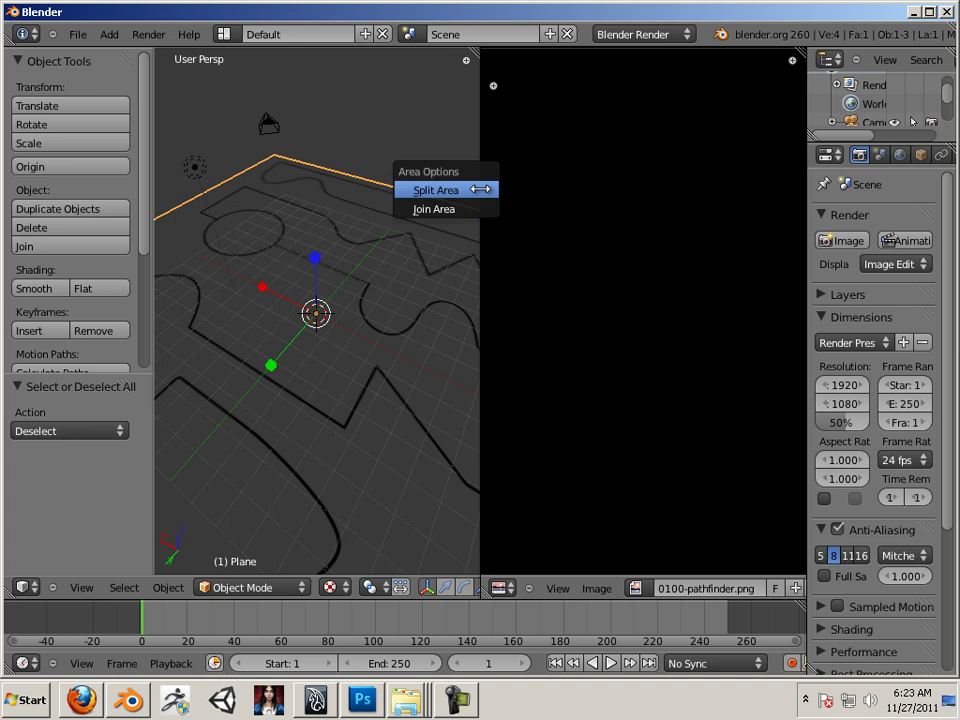
click(456, 208)
right_click(555, 244)
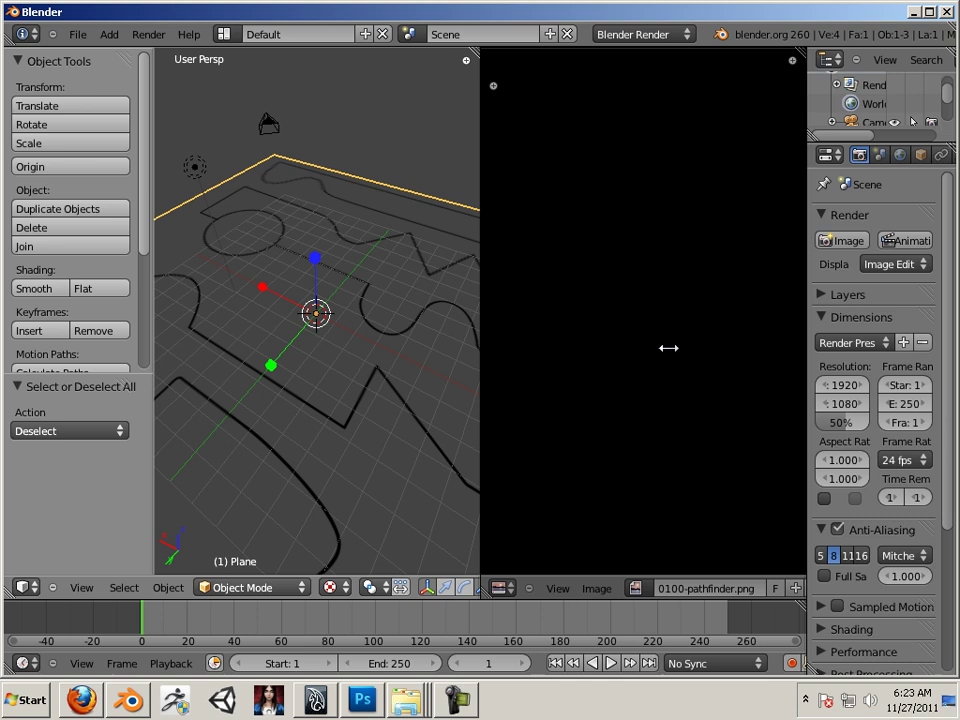
click(658, 298)
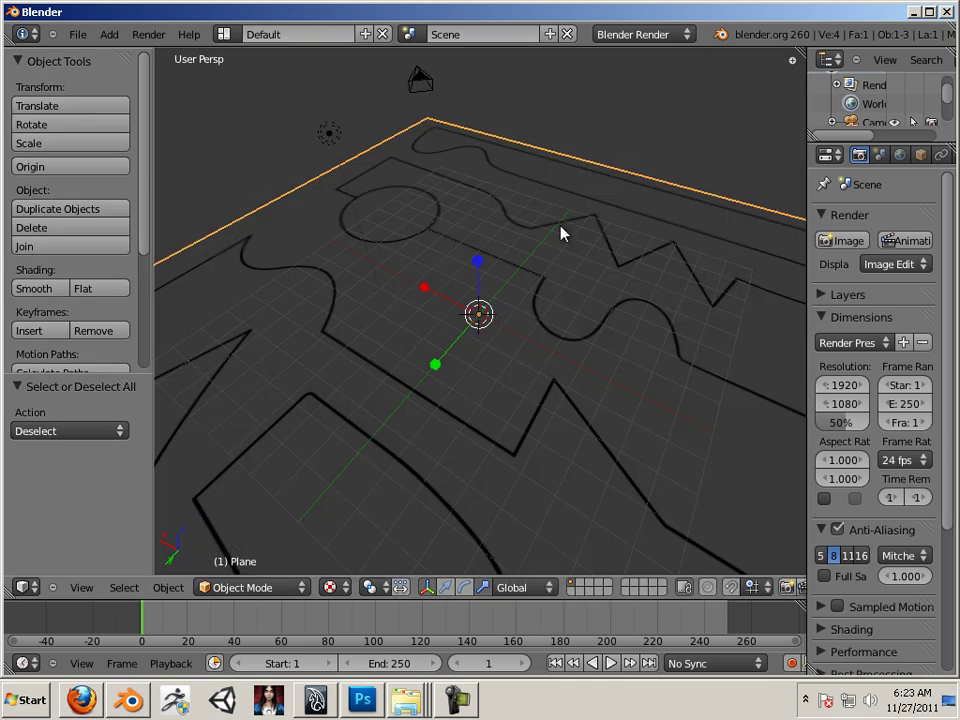
Scale the plane by -3.117, then widen the properties panel and enlarge the outliner
key(s)
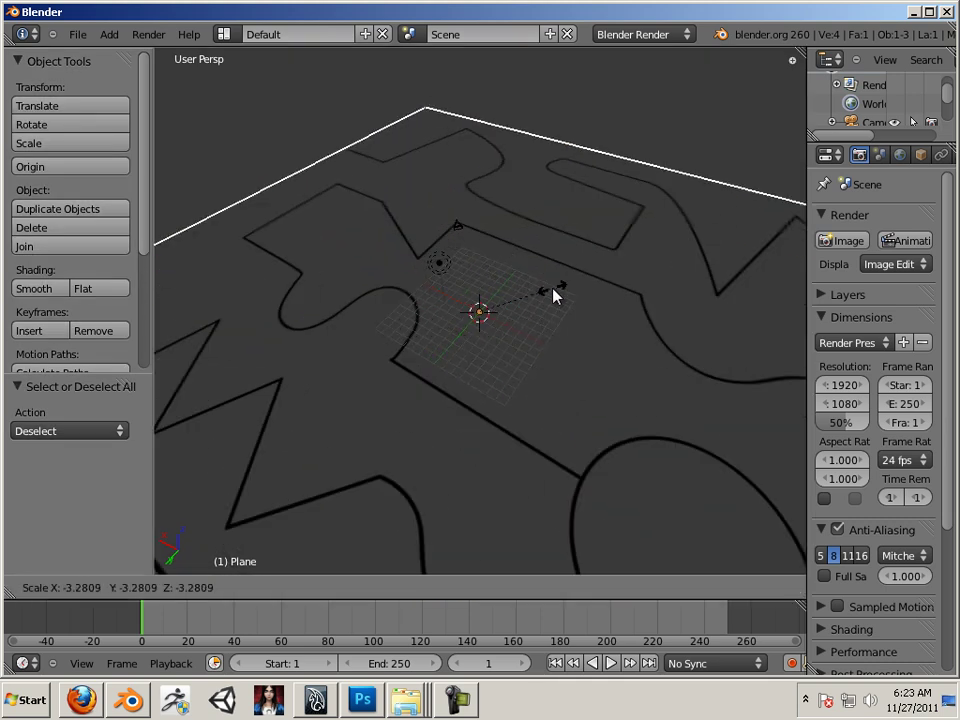
click(561, 296)
drag(806, 242, 608, 245)
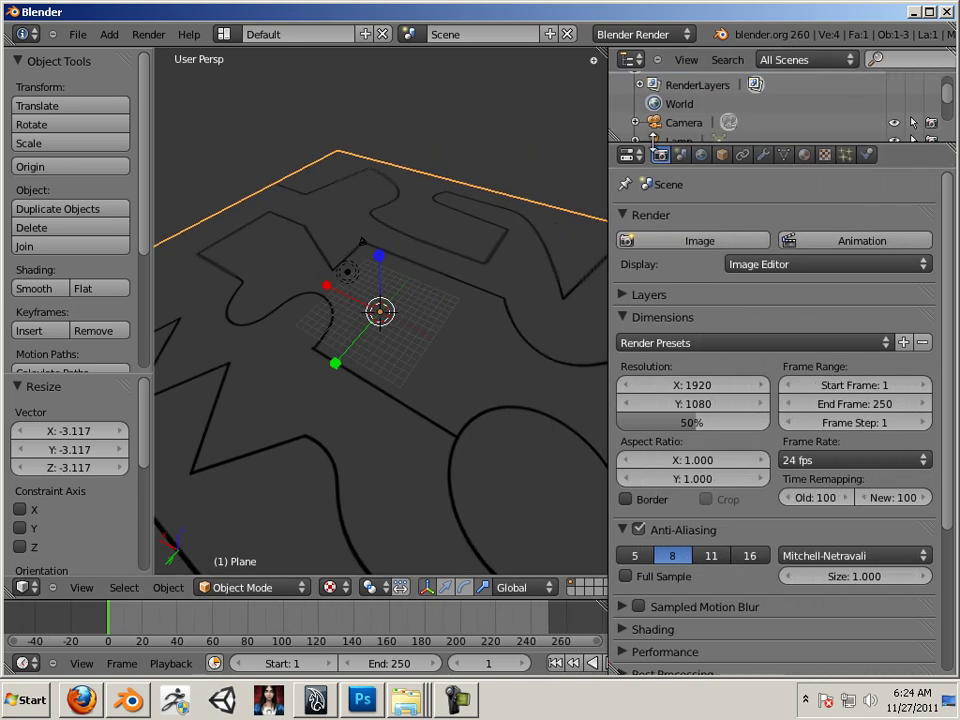
drag(634, 143, 654, 376)
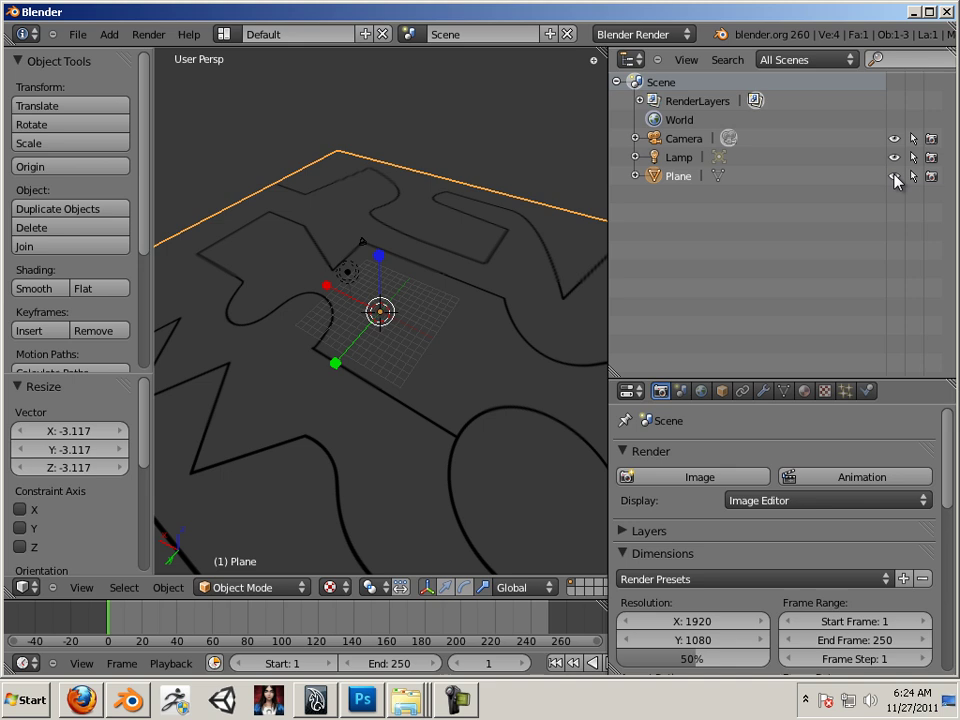
Toggle the Plane's eye icon in the outliner so the plane ends up hidden
click(895, 177)
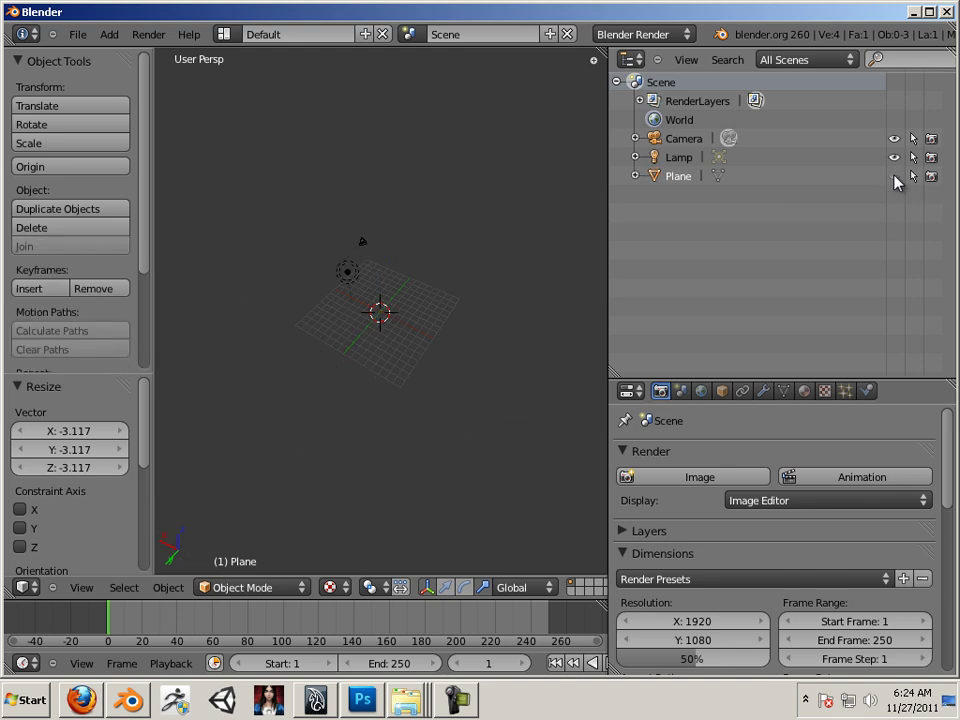
click(895, 177)
click(895, 177)
click(895, 177)
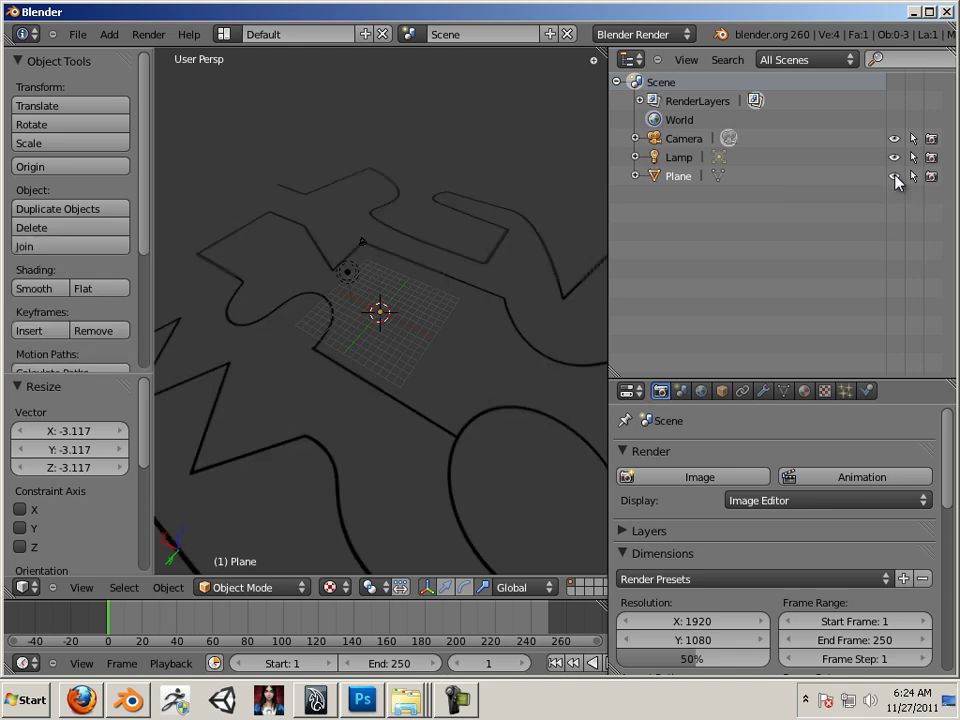
click(895, 177)
scroll(407, 268, down, 5)
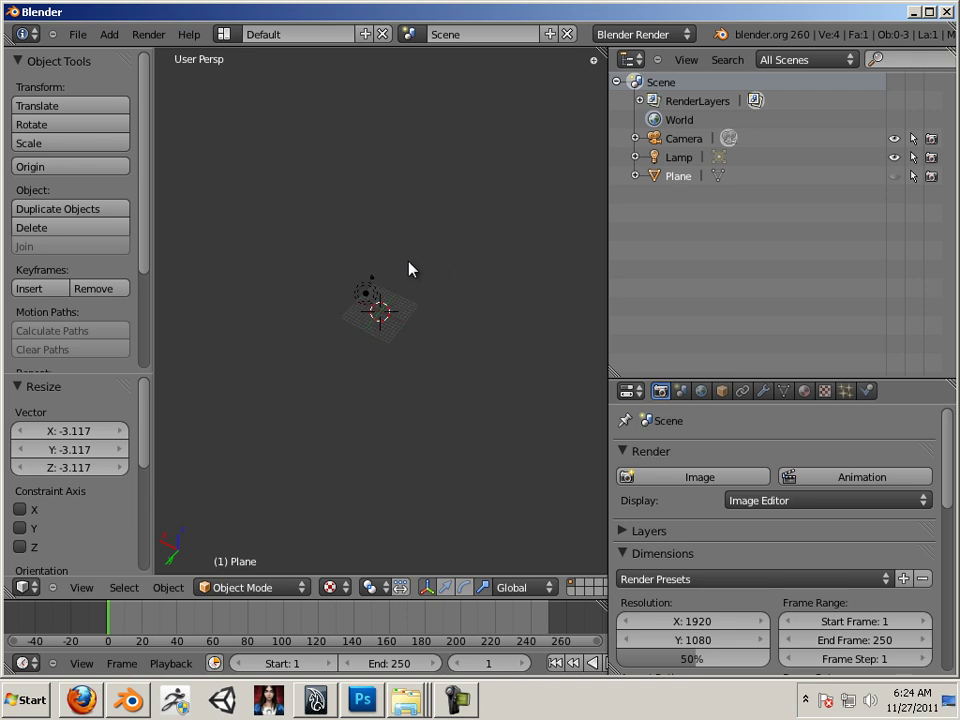
Save As over the existing unit1 .blend file in Desktop\Blender\unit 1
click(78, 35)
click(105, 171)
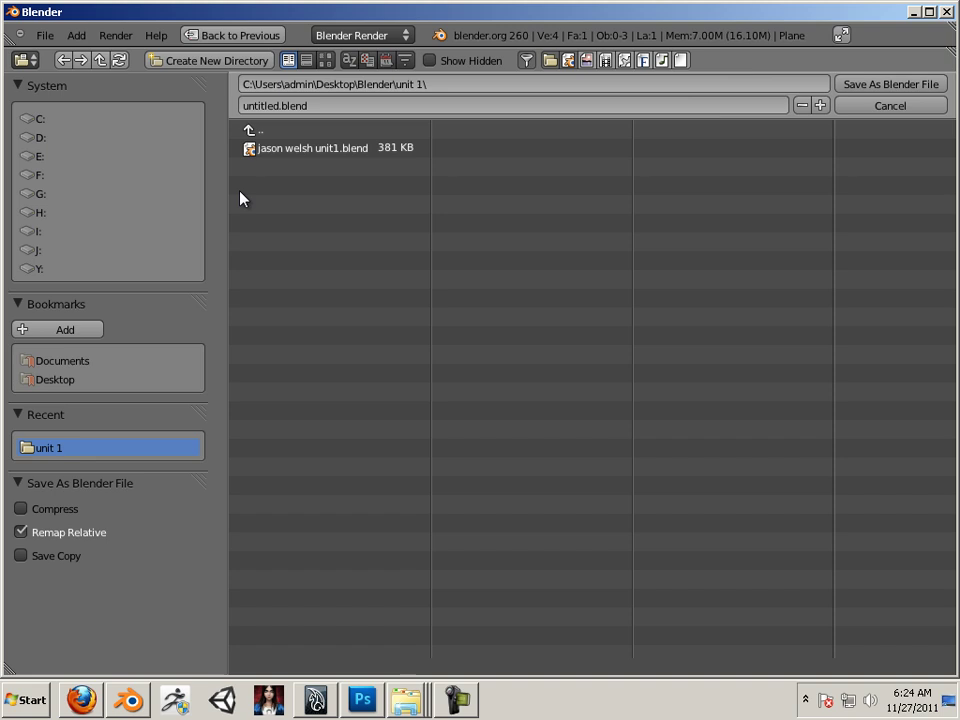
click(357, 157)
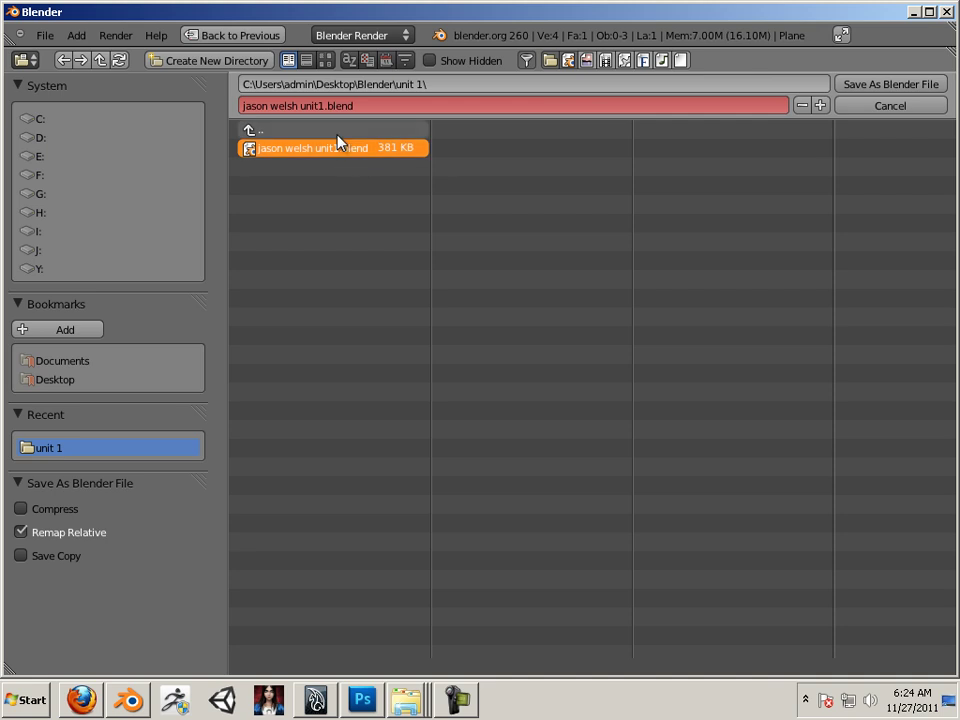
click(343, 212)
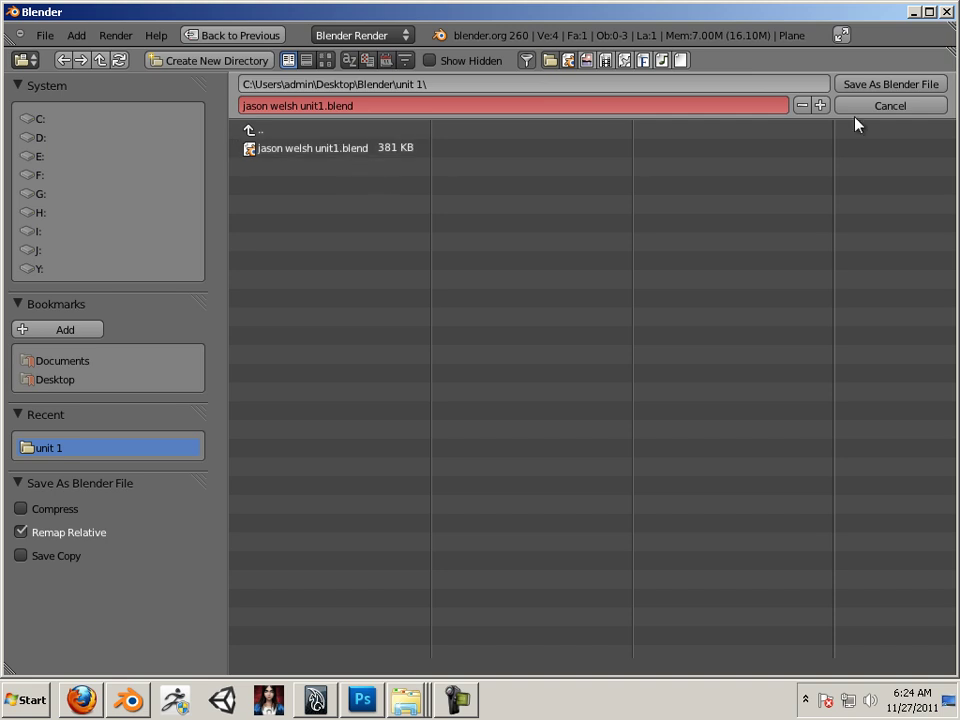
click(889, 84)
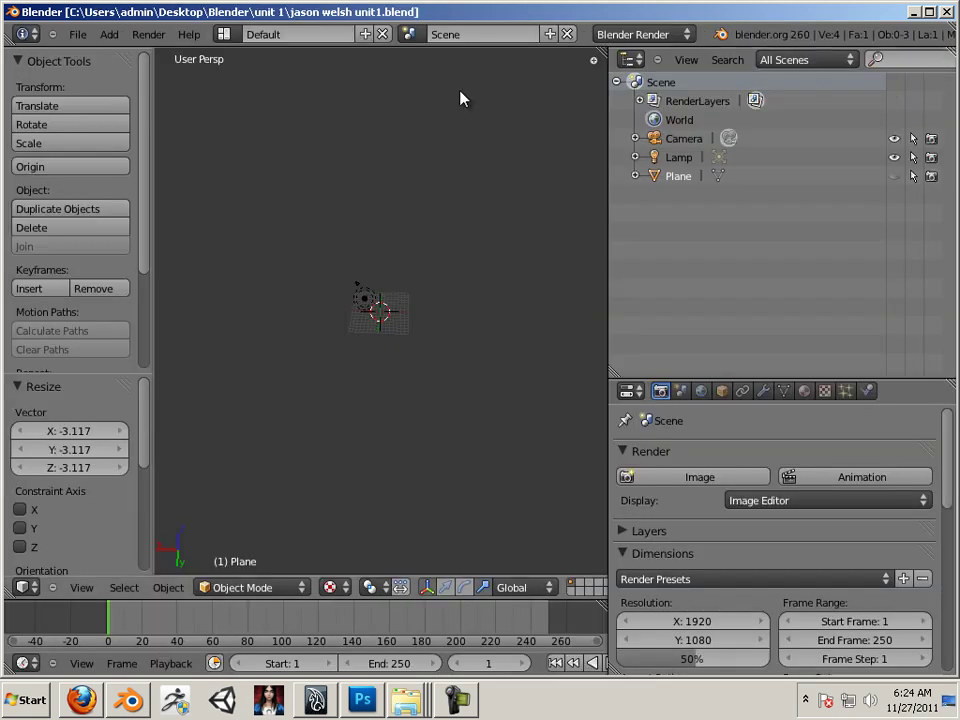
scroll(441, 190, up, 8)
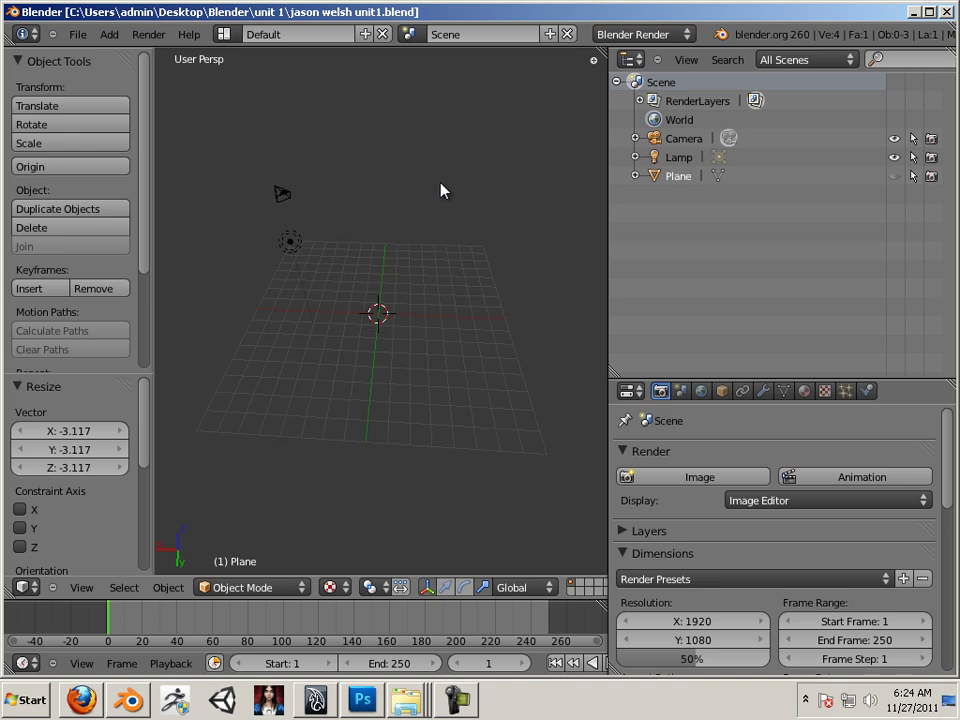